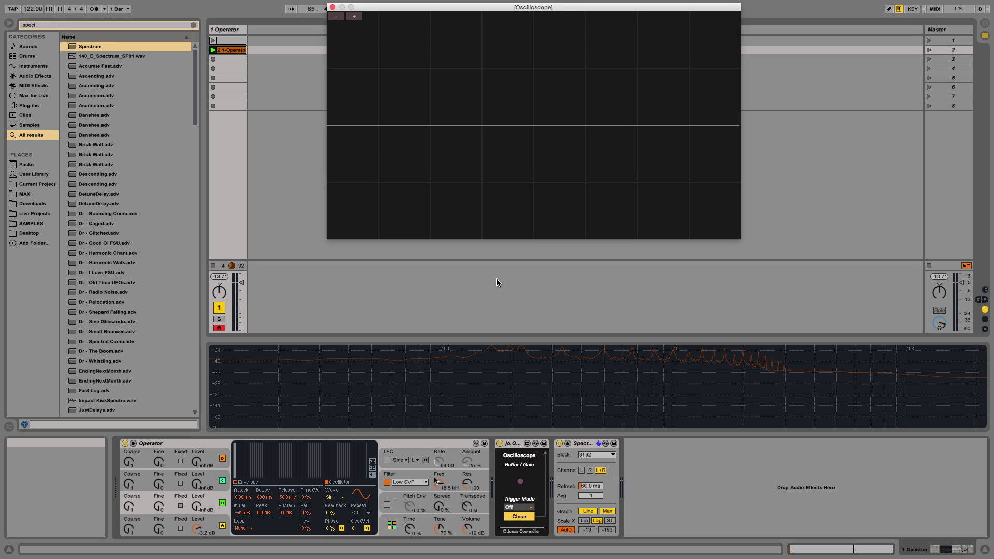
# - Launch the 1-Operator clip so the oscilloscope shows a sine, and raise oscillator B from -inf dB
pyautogui.click(395, 524)
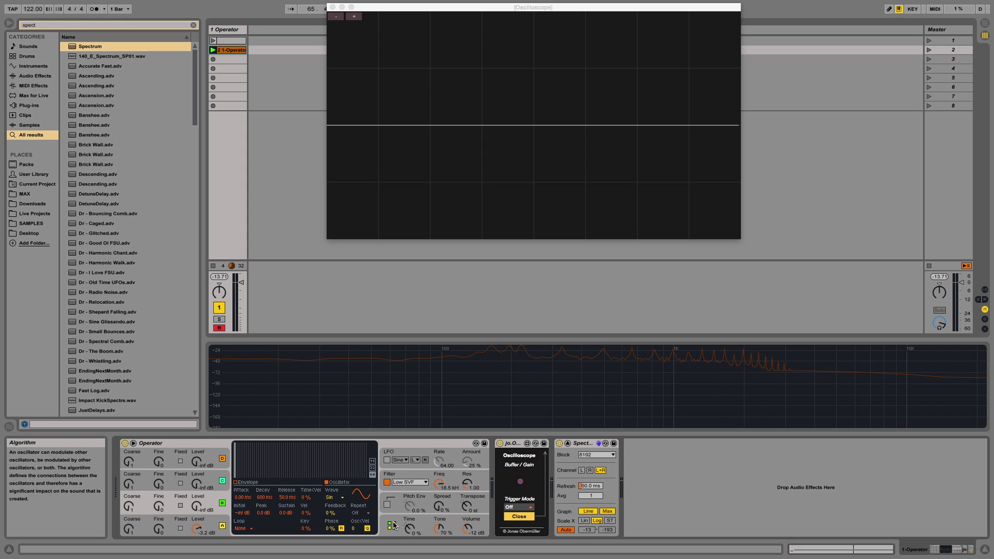
pyautogui.click(391, 525)
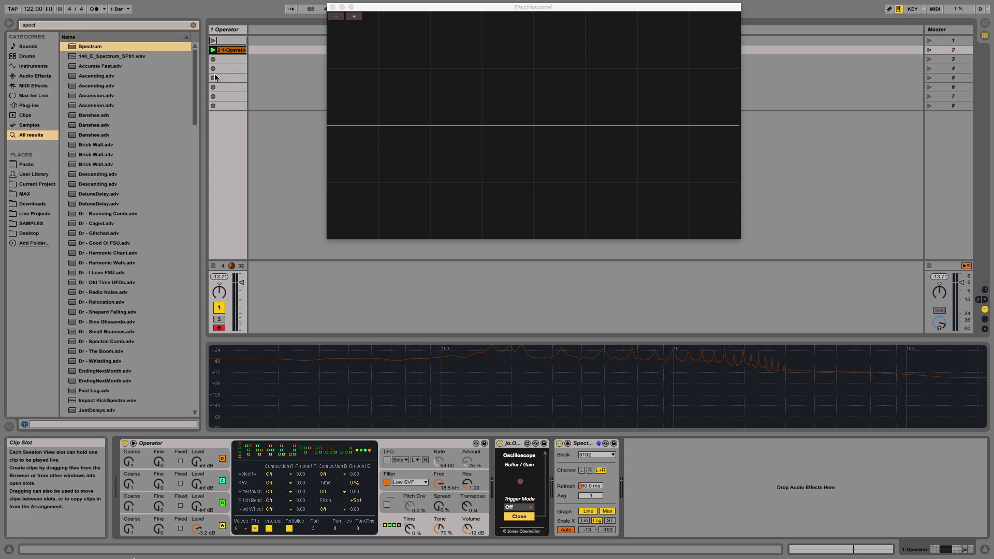
pyautogui.click(213, 50)
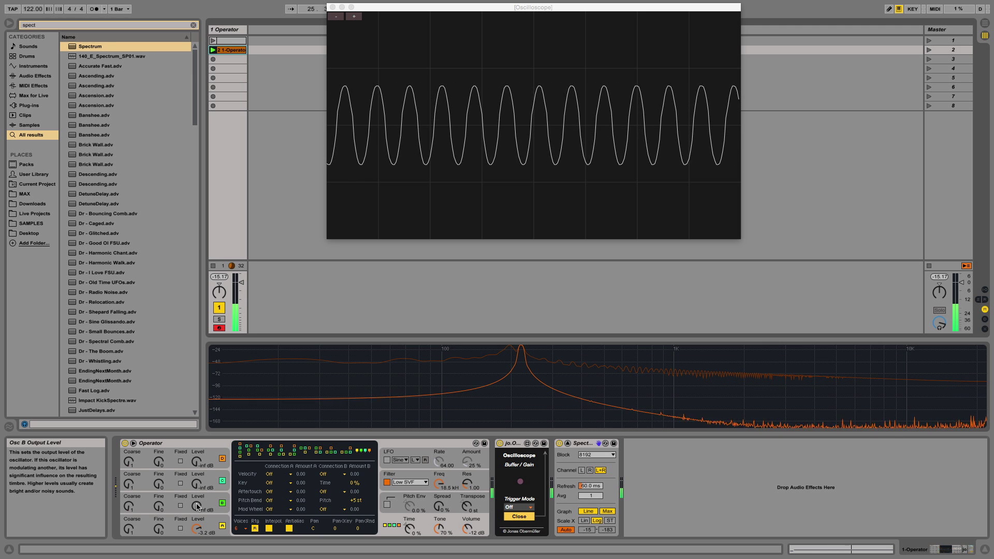
pyautogui.moveTo(197, 506)
pyautogui.mouseDown()
pyautogui.moveTo(197, 484)
pyautogui.moveTo(198, 511)
pyautogui.mouseUp()
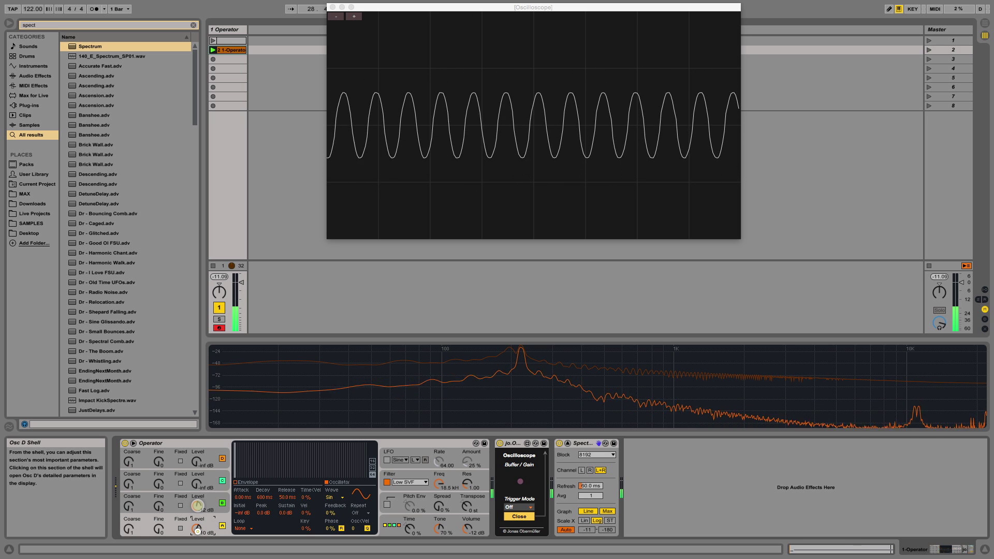
# - Set oscillator A's level to -10 dB
pyautogui.click(197, 529)
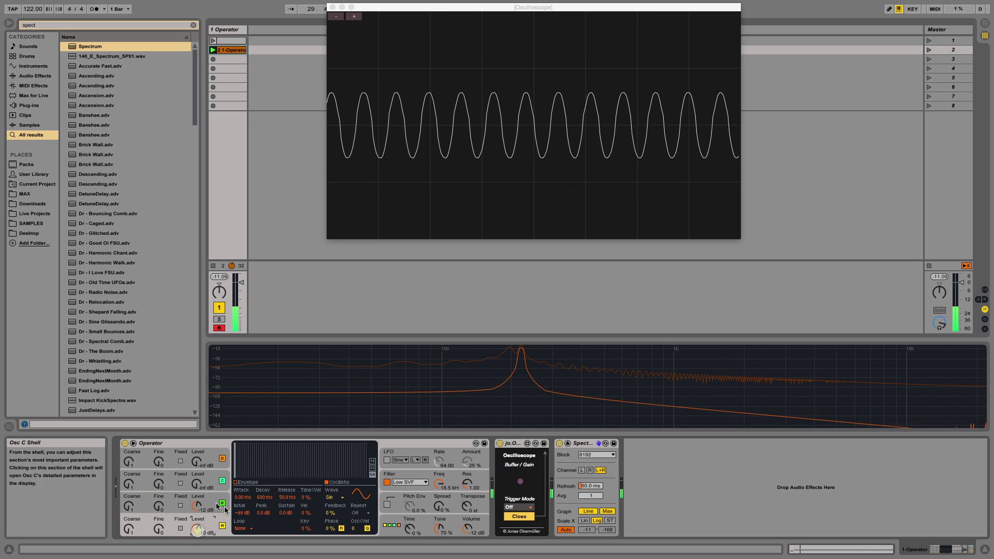
pyautogui.write('-10')
pyautogui.press('Return')
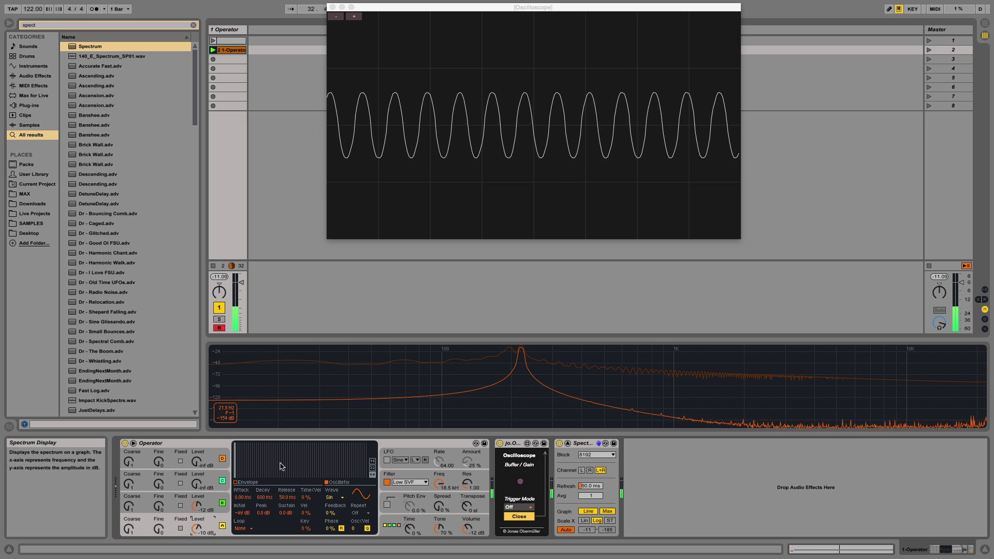
# - Drag oscillator B's level down to -18 dB for a clean sine tone
pyautogui.click(198, 503)
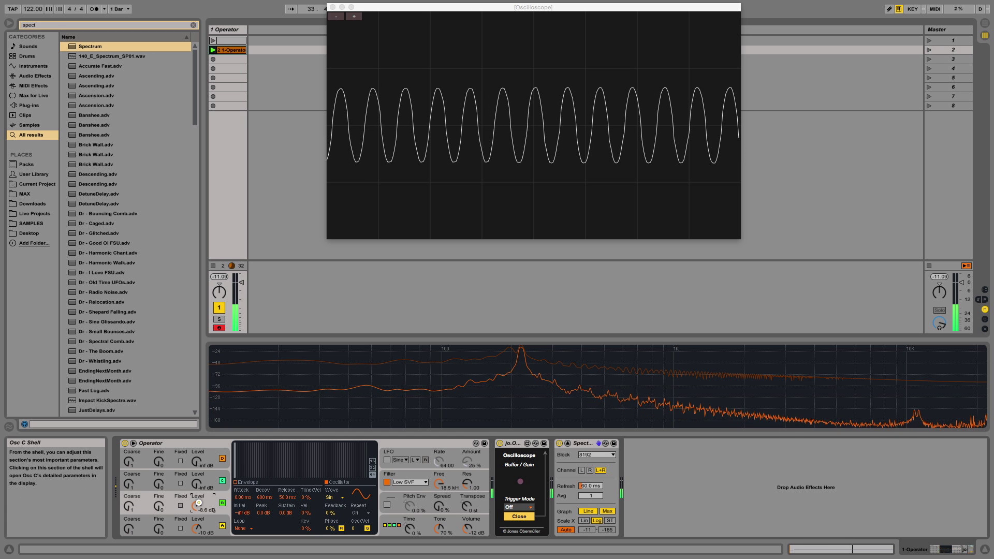
pyautogui.moveTo(198, 503); pyautogui.dragTo(198, 526)
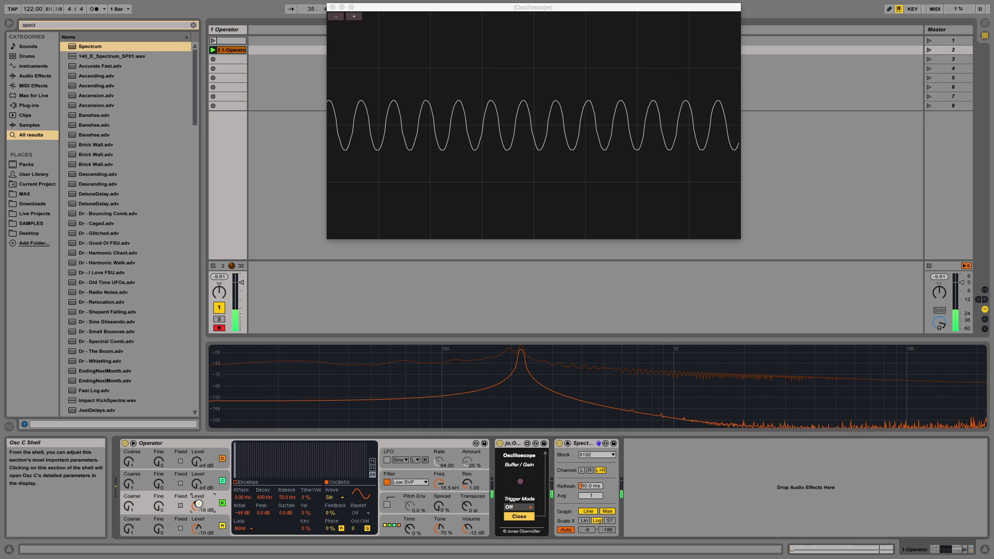
pyautogui.click(396, 528)
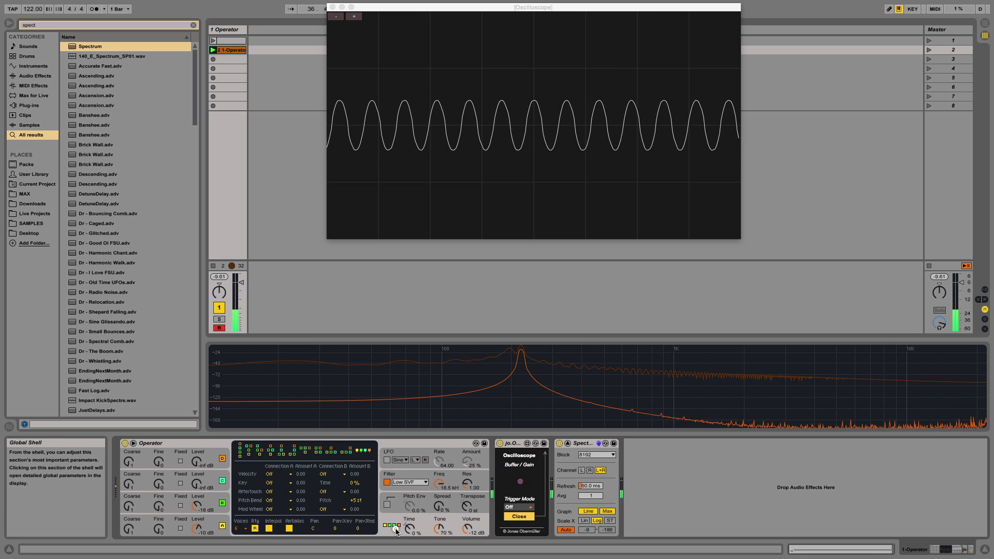
# - Choose the first stacked FM algorithm, return oscillator C to -inf dB, and switch oscillator A off
pyautogui.click(241, 451)
pyautogui.moveTo(197, 503); pyautogui.dragTo(198, 502)
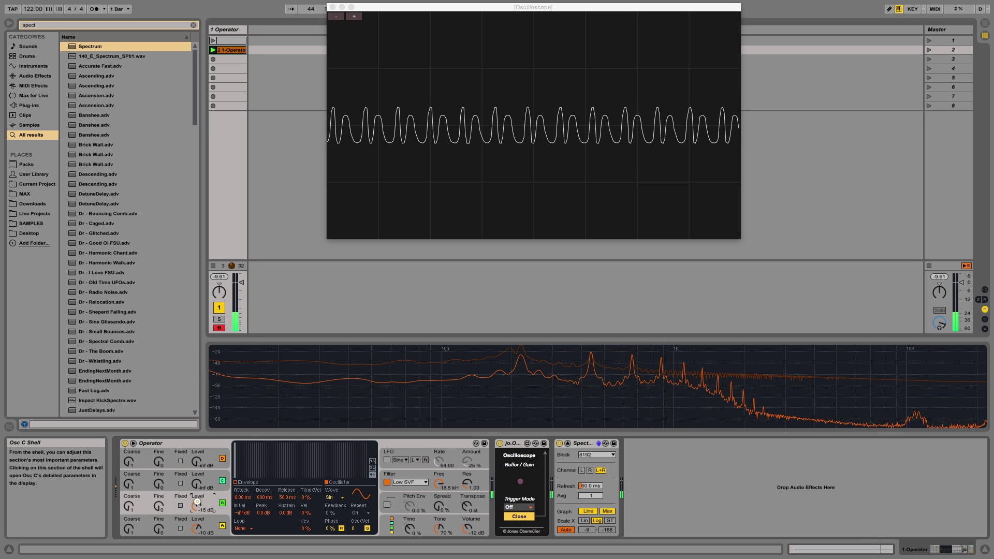
pyautogui.moveTo(197, 502); pyautogui.dragTo(198, 501)
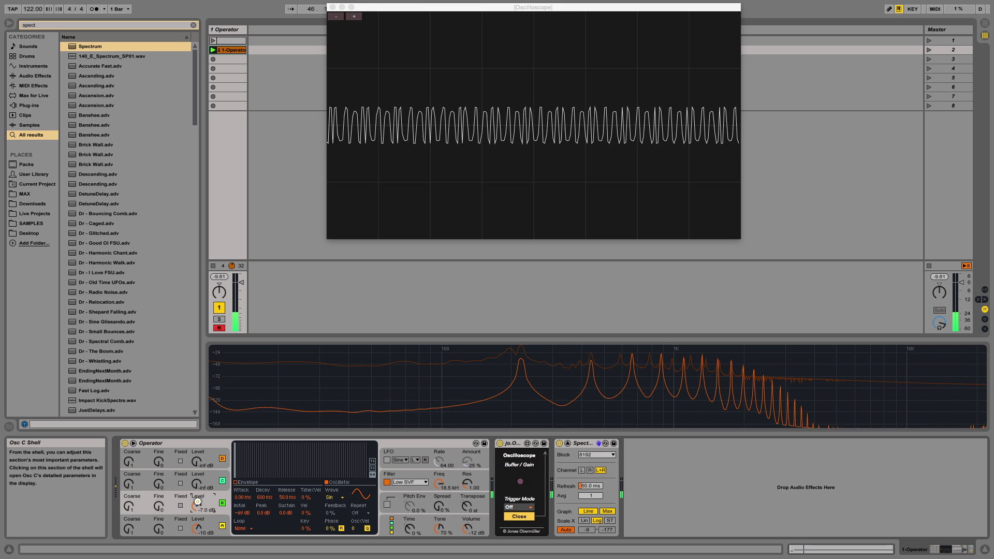
pyautogui.moveTo(197, 502); pyautogui.dragTo(197, 503)
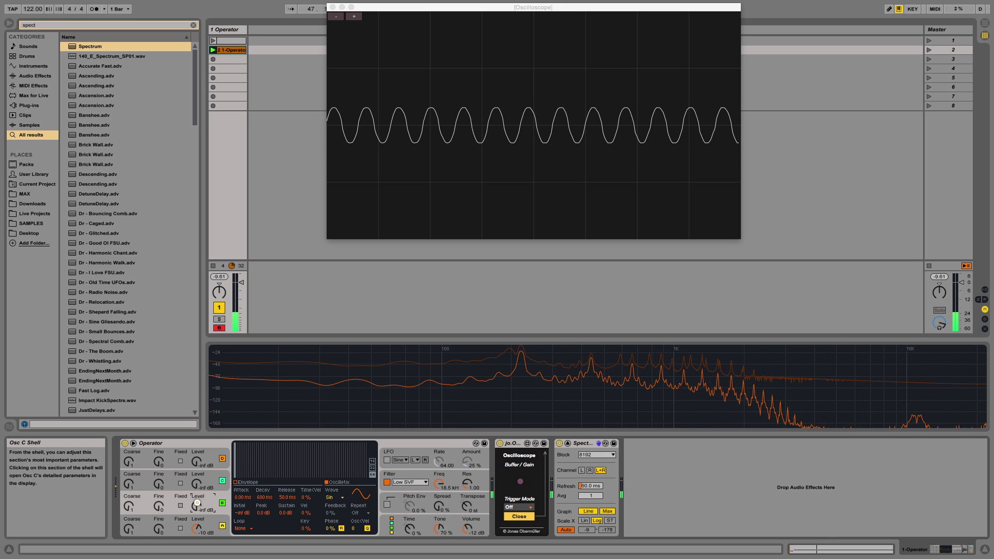
pyautogui.click(222, 525)
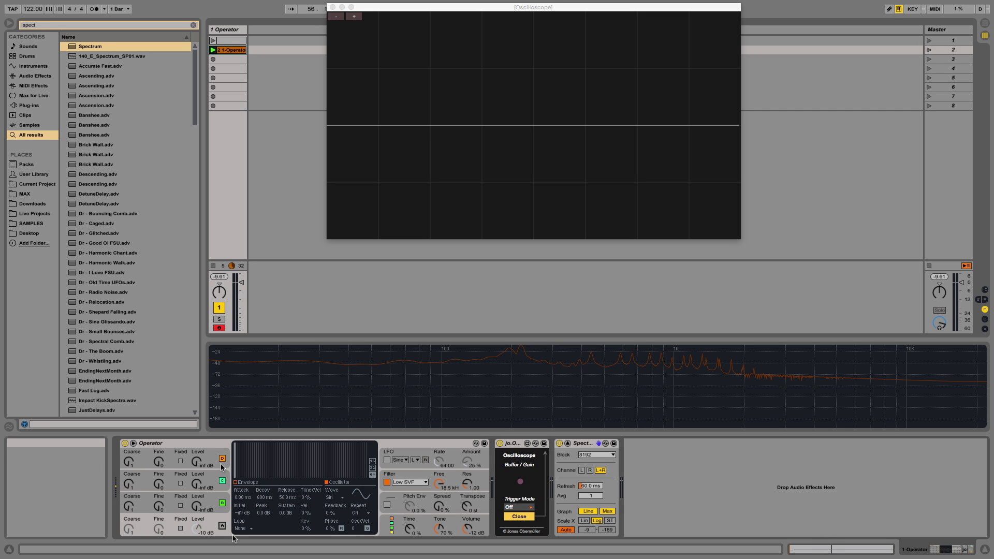
# - Switch oscillator A back on and bring oscillator C in very faintly
pyautogui.click(222, 526)
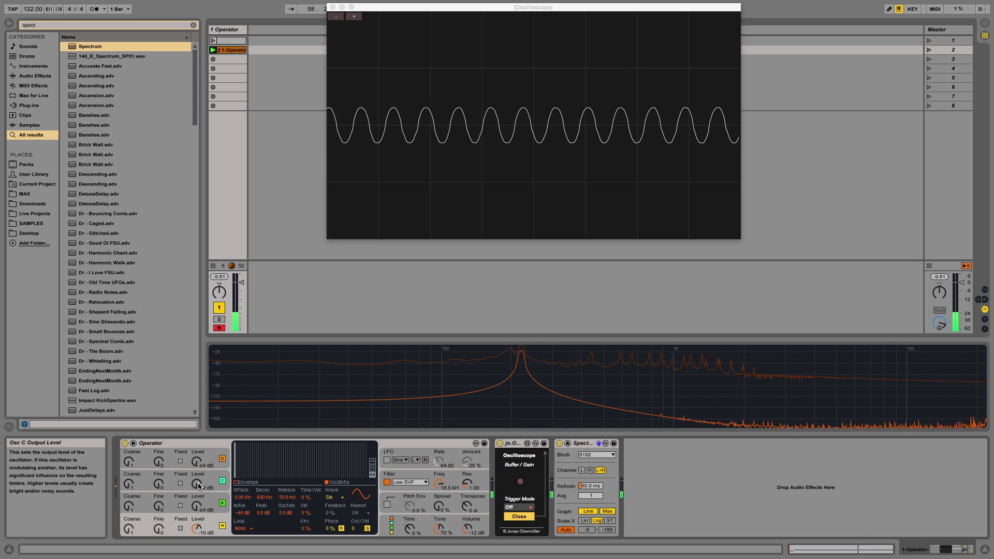
pyautogui.click(216, 504)
pyautogui.click(212, 474)
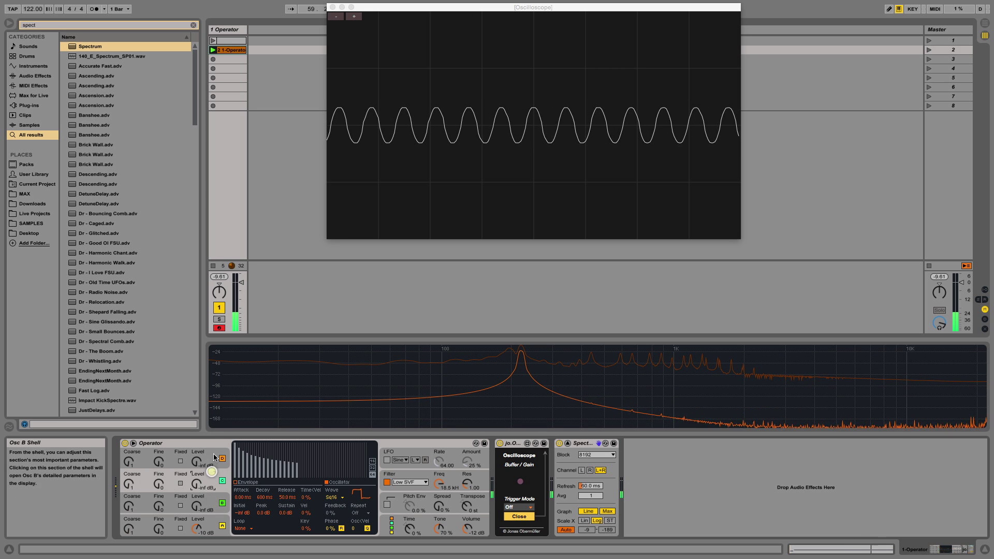
pyautogui.moveTo(198, 485); pyautogui.dragTo(203, 505)
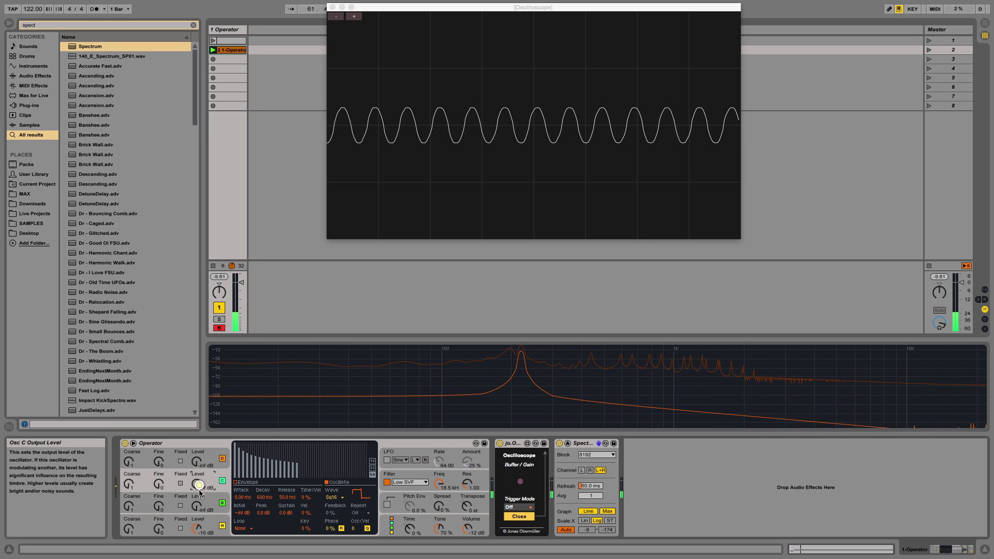
# - Choose a harmonic-series algorithm and raise oscillator C to -13 dB
pyautogui.click(382, 526)
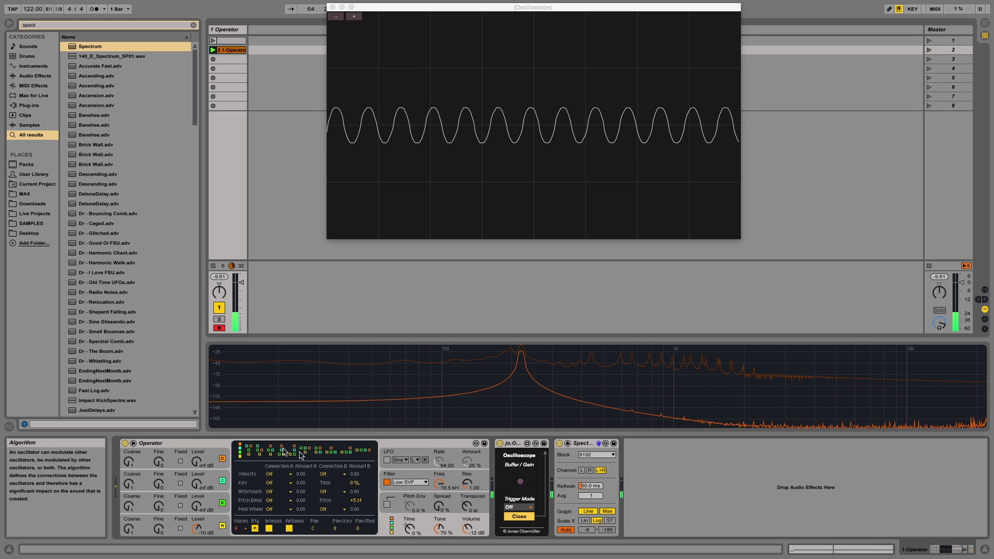
pyautogui.click(307, 449)
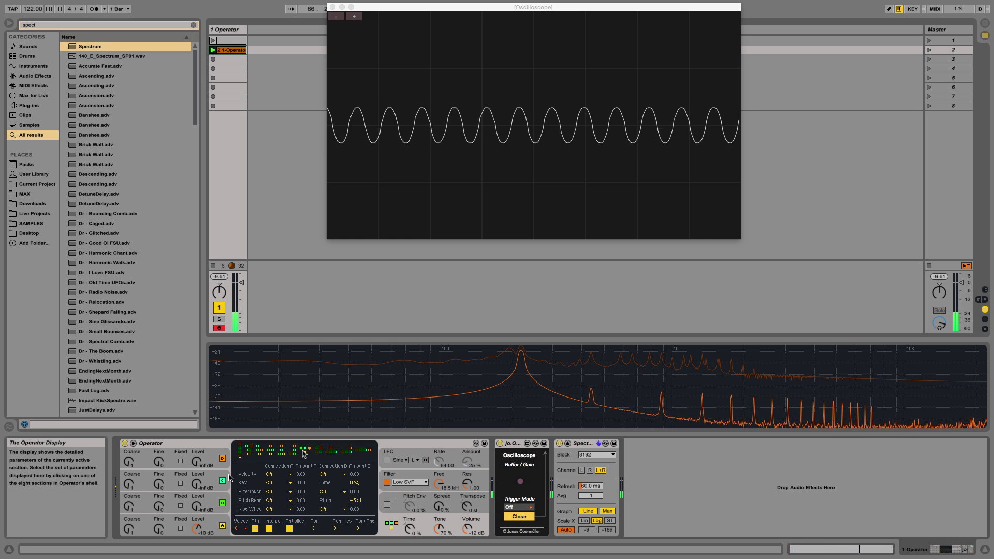
pyautogui.moveTo(196, 509); pyautogui.dragTo(194, 487)
# - Choose the all-parallel algorithm and rebalance oscillators B, D (about -17 dB) and A for a squarish wave
pyautogui.click(384, 532)
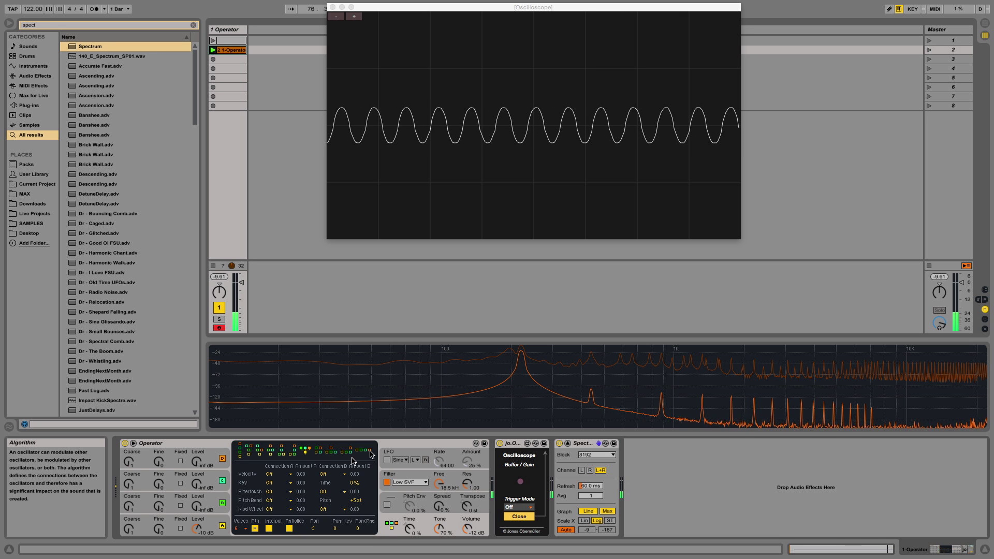
pyautogui.click(369, 452)
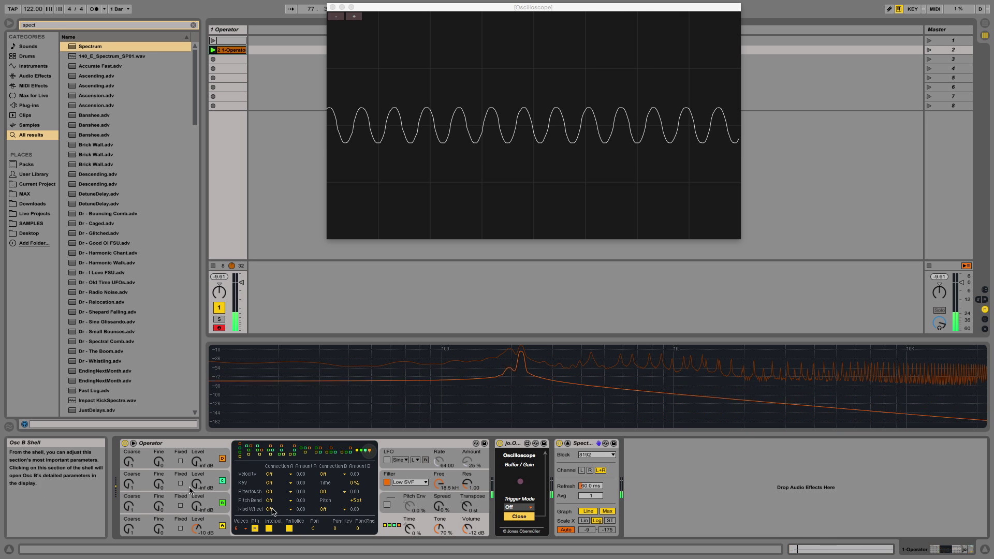
pyautogui.moveTo(196, 487); pyautogui.dragTo(196, 486)
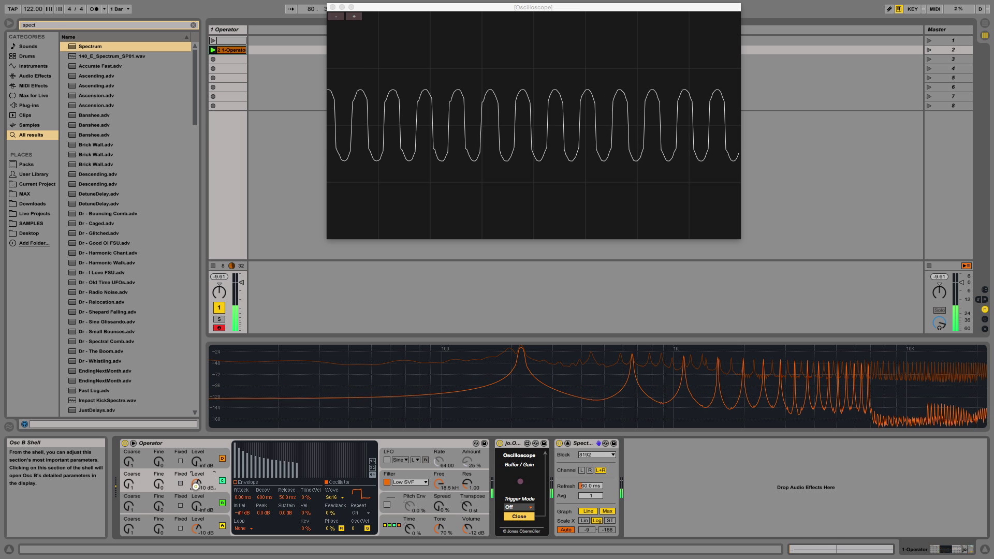
pyautogui.moveTo(197, 528); pyautogui.dragTo(197, 531)
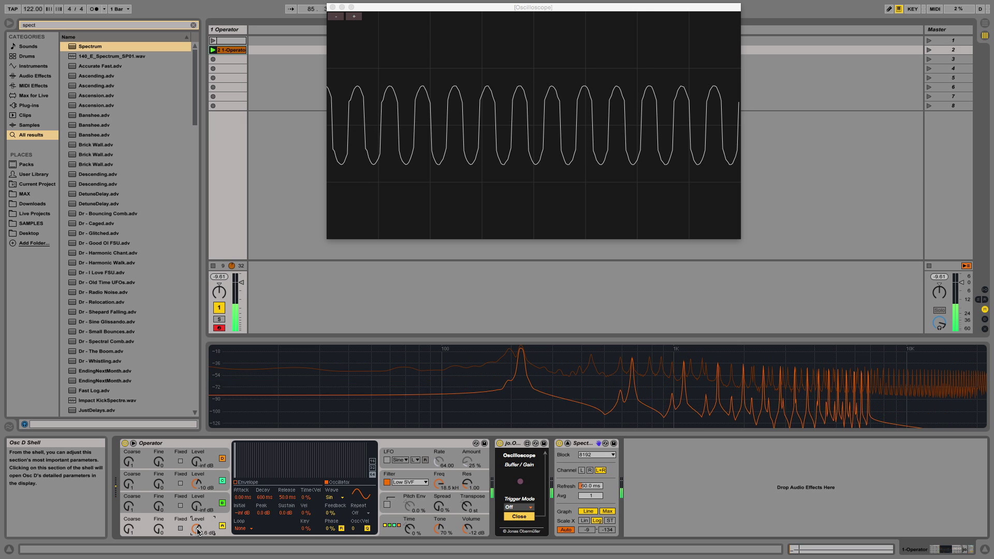
pyautogui.moveTo(199, 531); pyautogui.dragTo(197, 528)
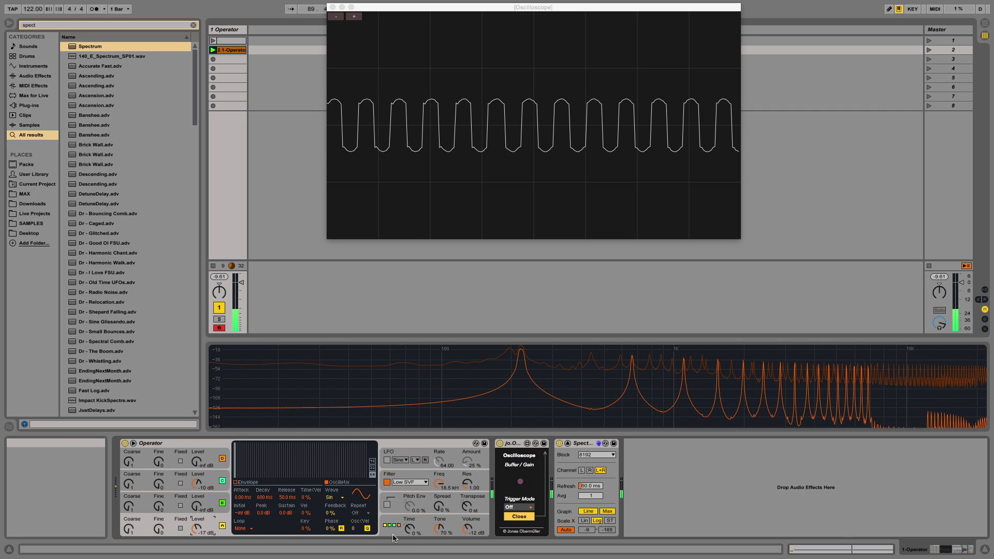
# - Return to the first stacked algorithm, set oscillator A to -7.6 dB, and silence oscillator C
pyautogui.click(392, 525)
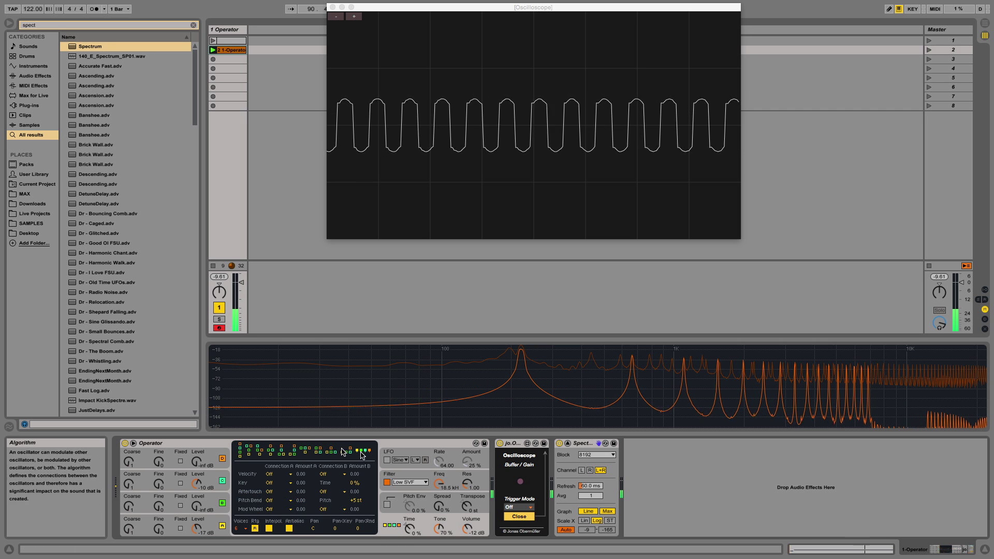
pyautogui.click(241, 449)
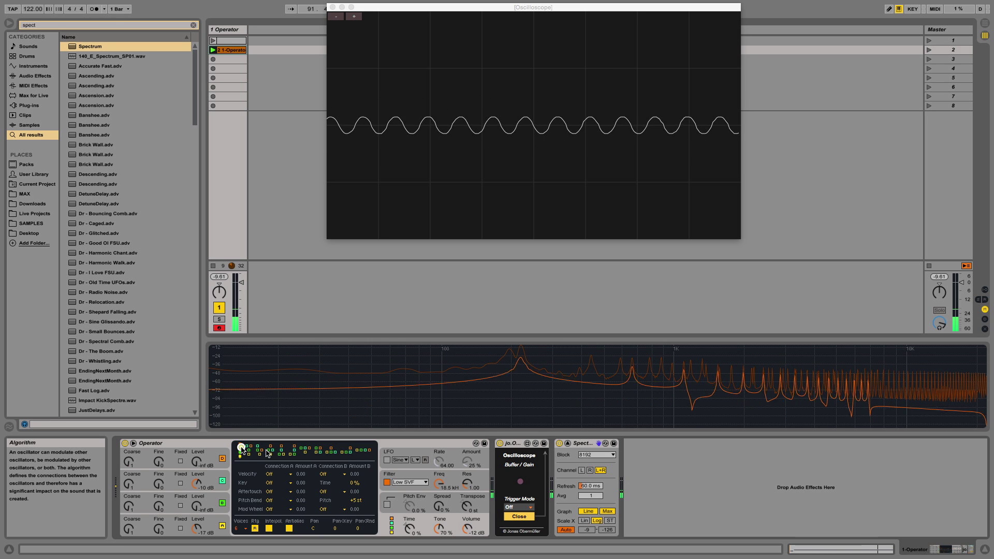
pyautogui.click(197, 528)
pyautogui.moveTo(197, 527); pyautogui.dragTo(196, 482)
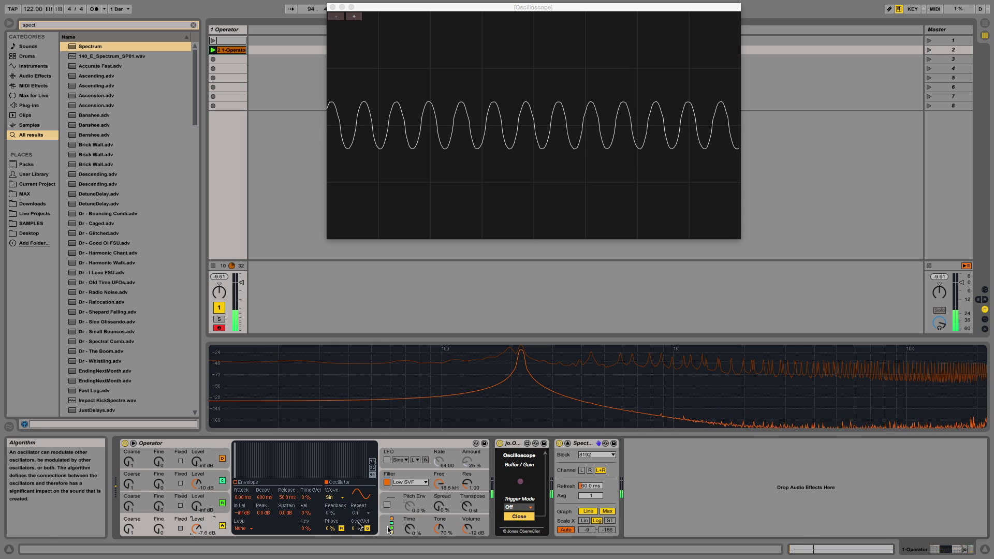
pyautogui.moveTo(197, 485); pyautogui.dragTo(200, 522)
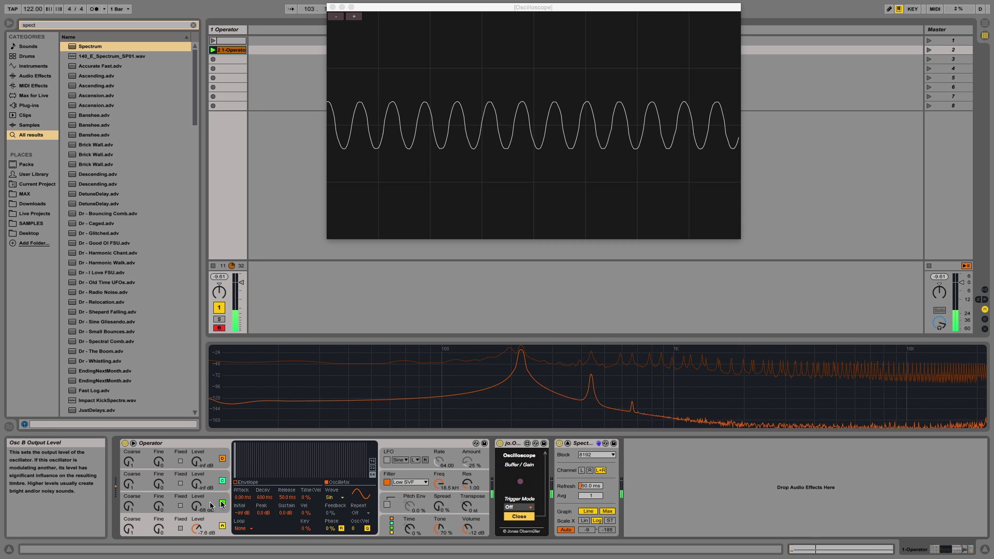
# - Give oscillator A the SwD sawtooth wave and raise oscillator B to -13 dB
pyautogui.click(332, 497)
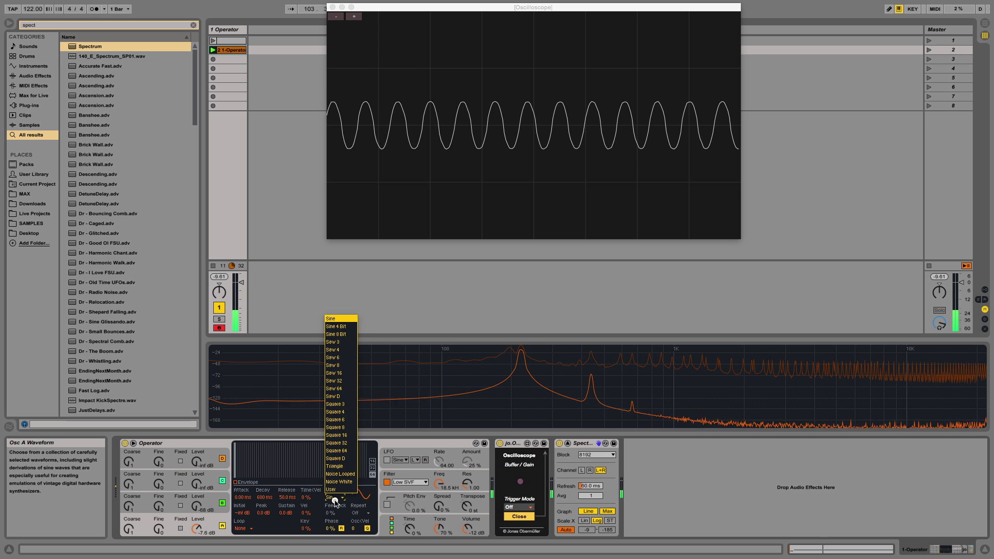
pyautogui.click(337, 397)
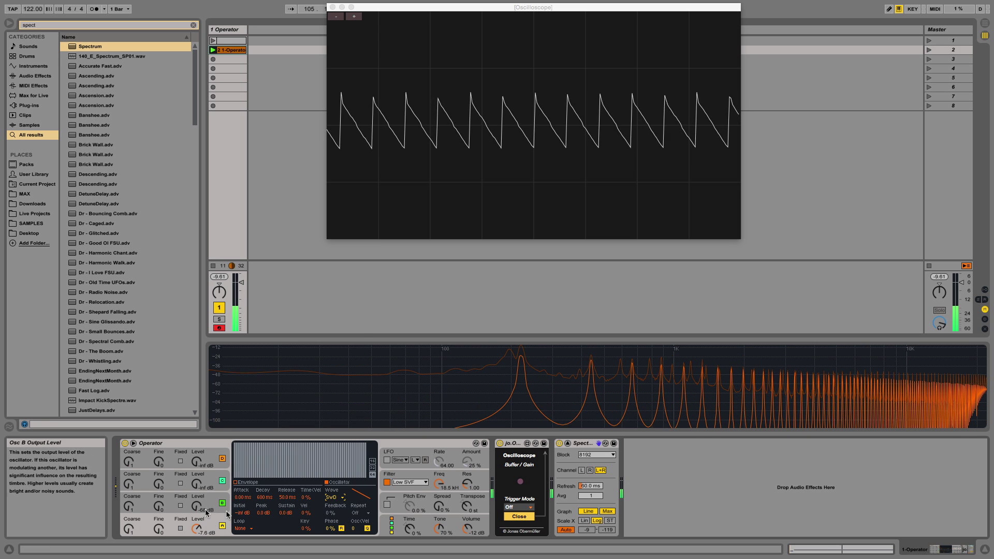
pyautogui.moveTo(197, 509); pyautogui.dragTo(198, 534)
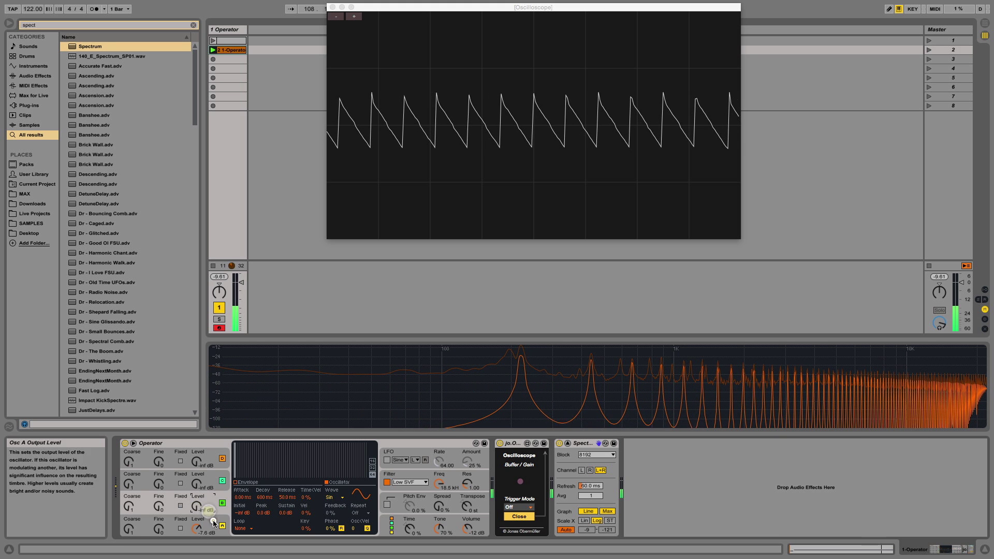
pyautogui.click(212, 519)
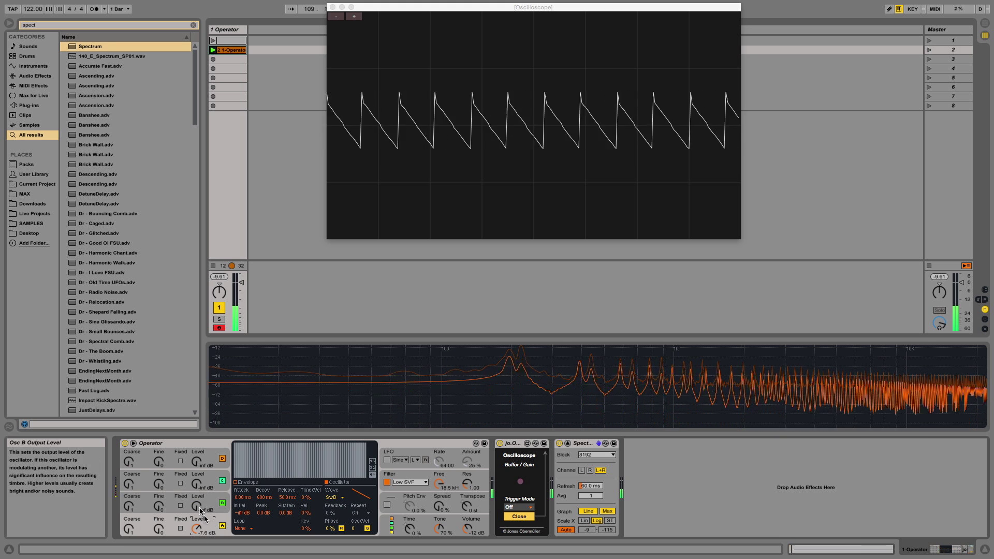
# - Set Osc A to Sine and Osc B to Saw 3, then sweep Osc B's level for FM harmonics
pyautogui.click(334, 497)
pyautogui.click(339, 317)
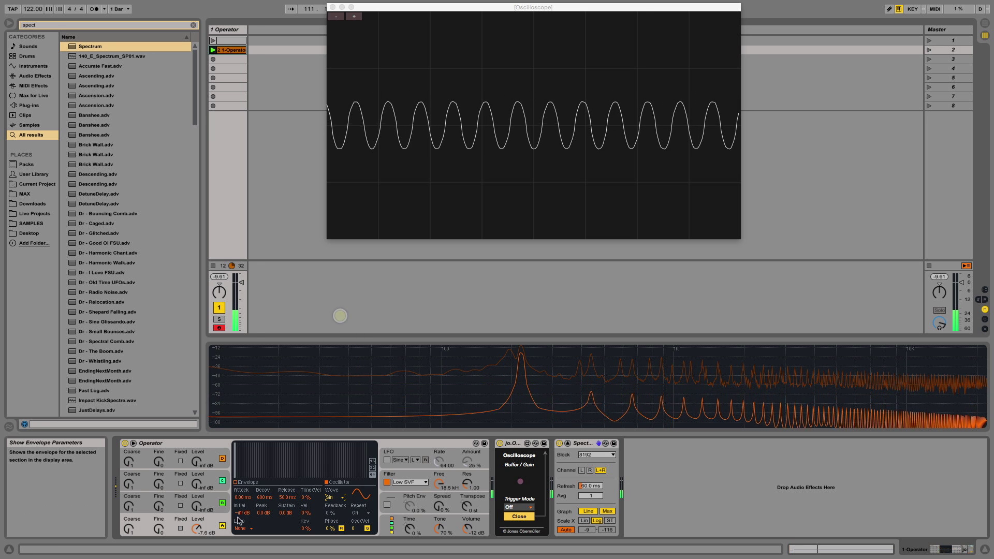
pyautogui.click(196, 503)
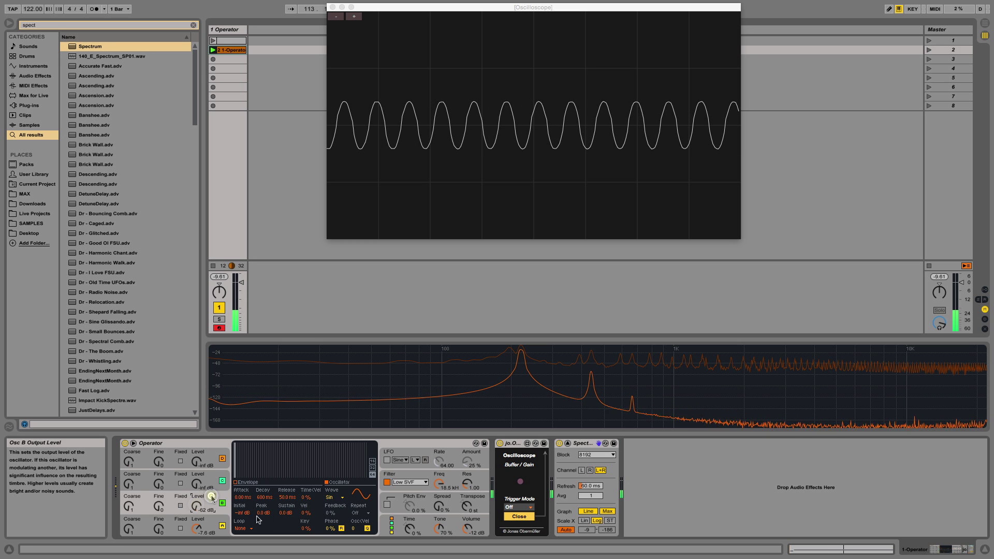
pyautogui.click(207, 493)
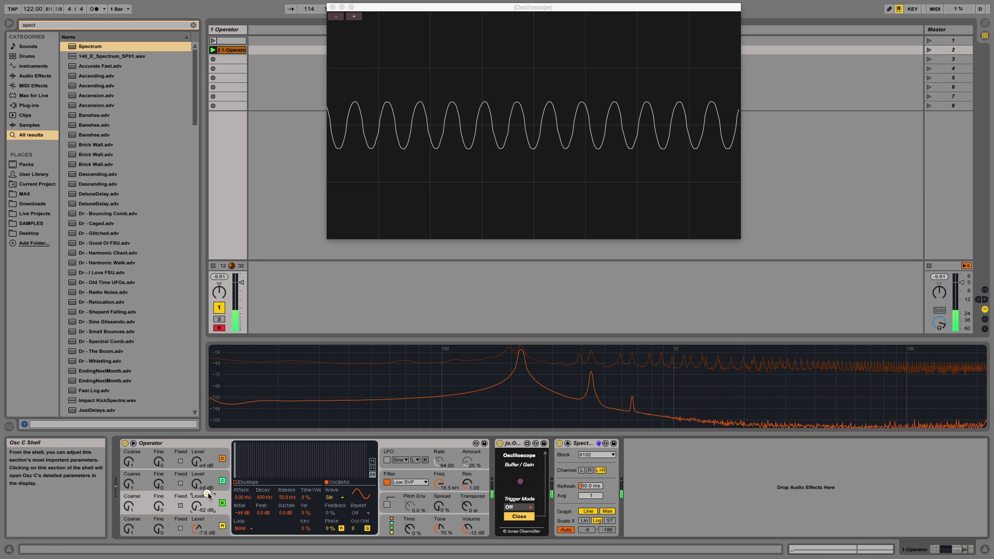
pyautogui.click(334, 497)
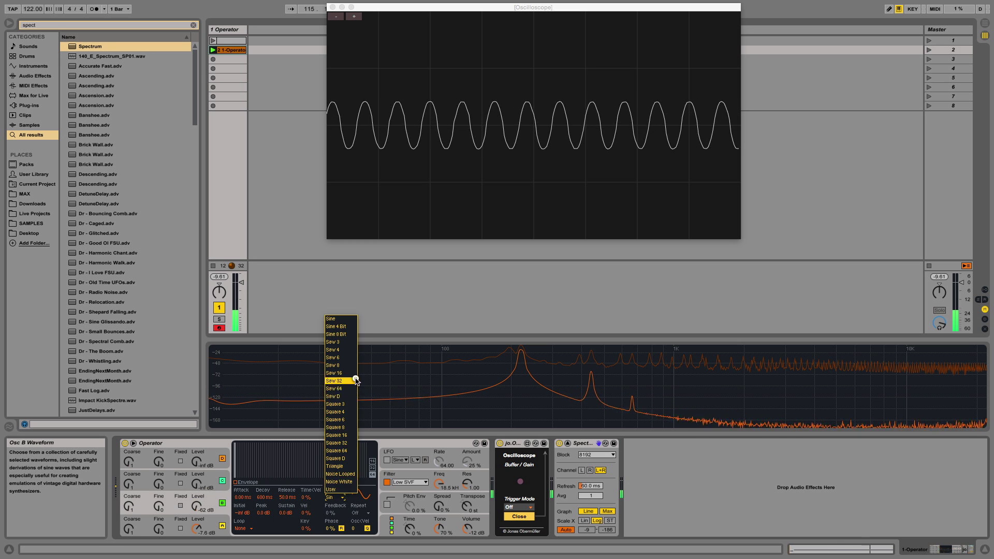
pyautogui.click(347, 343)
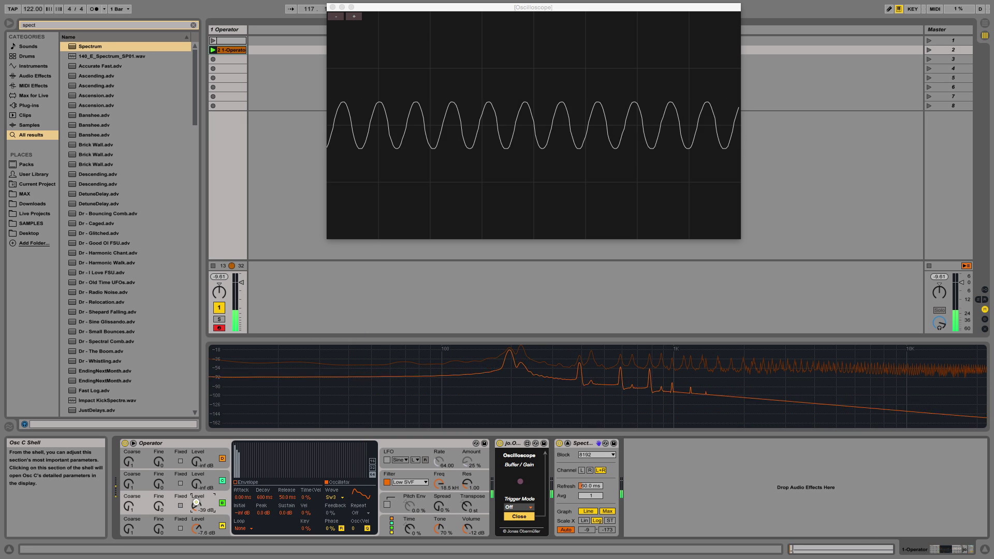
pyautogui.moveTo(196, 502); pyautogui.dragTo(196, 489)
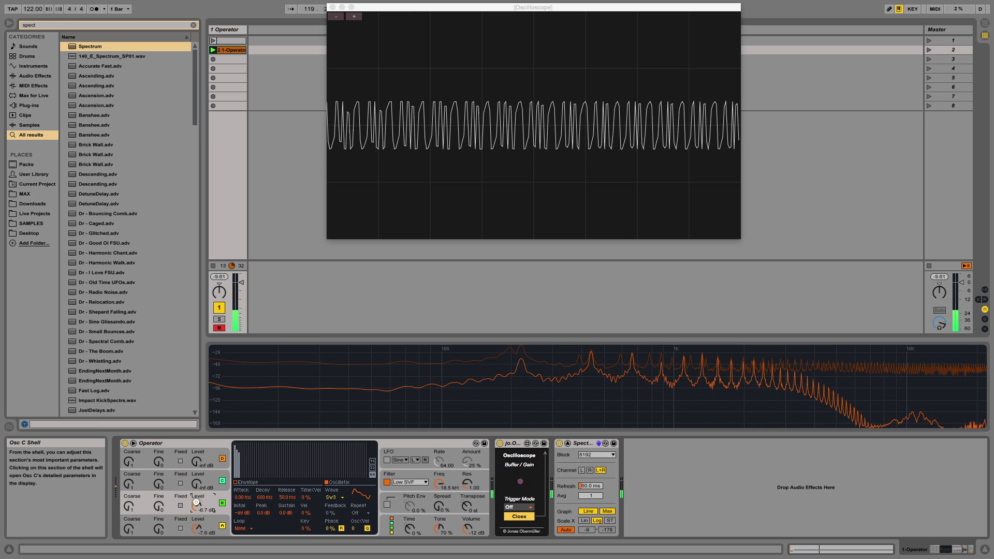
pyautogui.moveTo(196, 503); pyautogui.dragTo(196, 512)
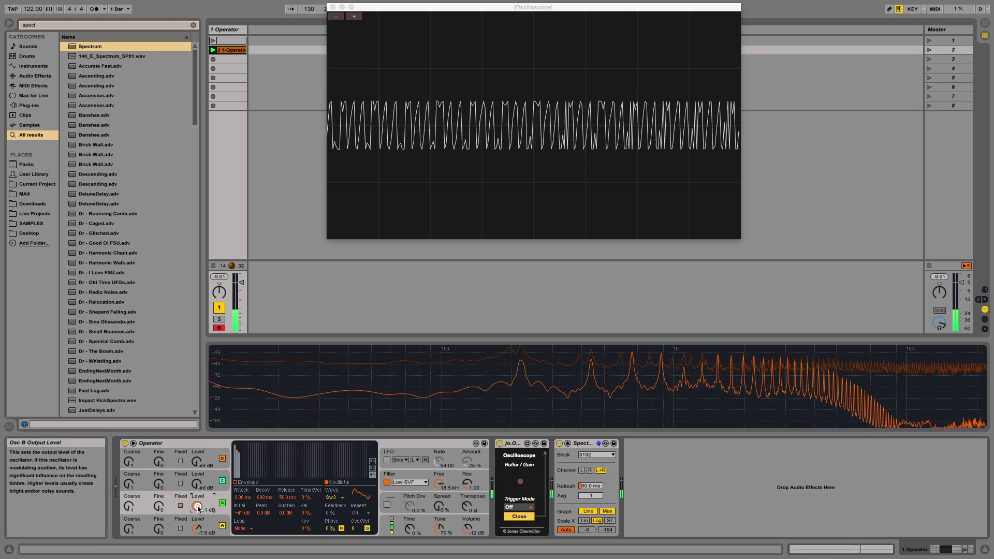
# - Engage the Low SVF filter at about 231 Hz cutoff and turn Osc B down to about -28 dB
pyautogui.click(442, 481)
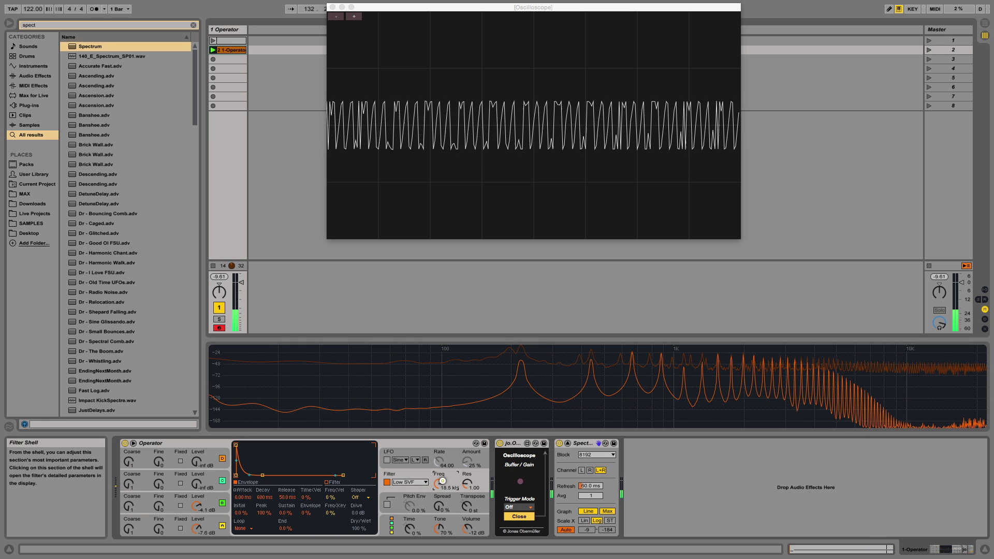
pyautogui.scroll(-3, 442, 481)
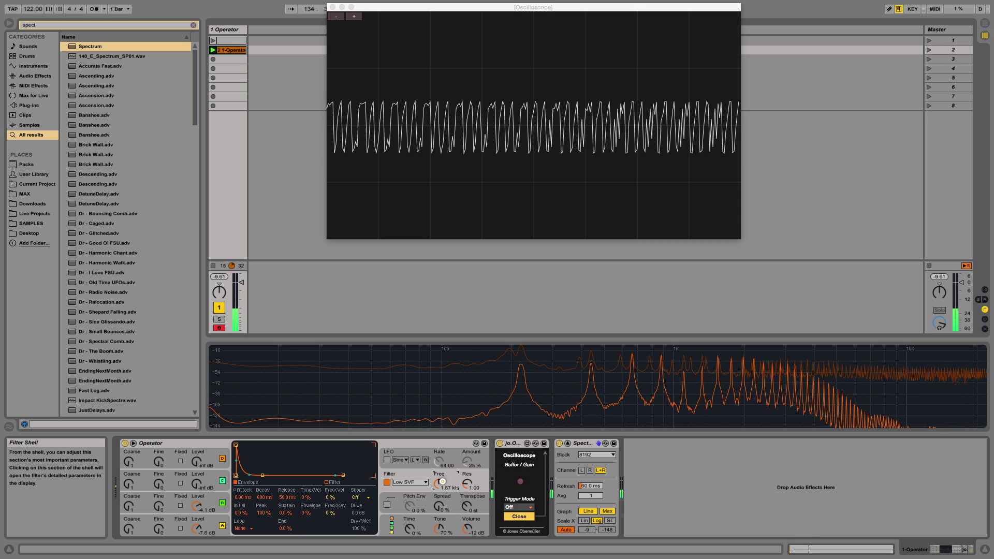
pyautogui.scroll(-3, 443, 481)
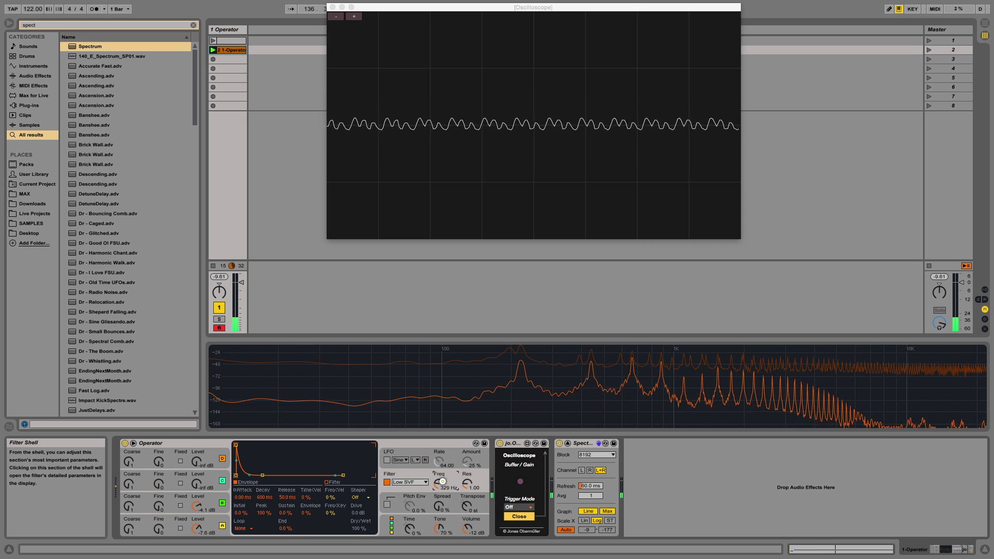
pyautogui.scroll(-1, 443, 482)
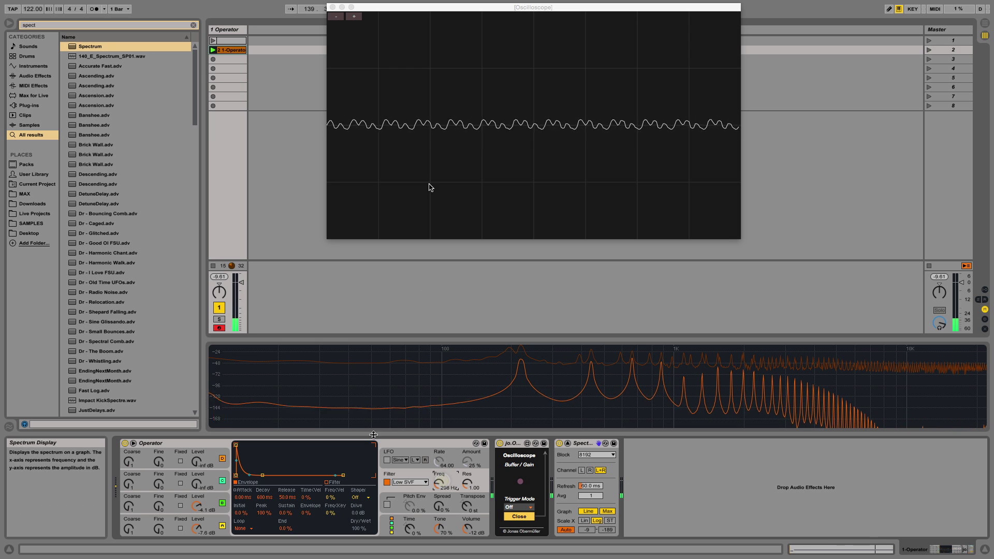
pyautogui.moveTo(200, 504); pyautogui.dragTo(200, 506)
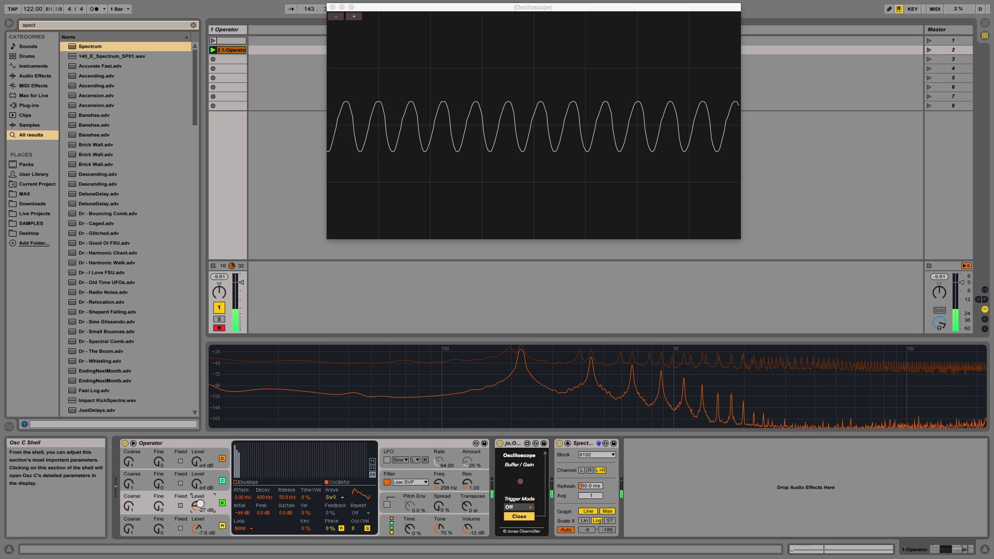
pyautogui.moveTo(439, 490); pyautogui.dragTo(440, 489)
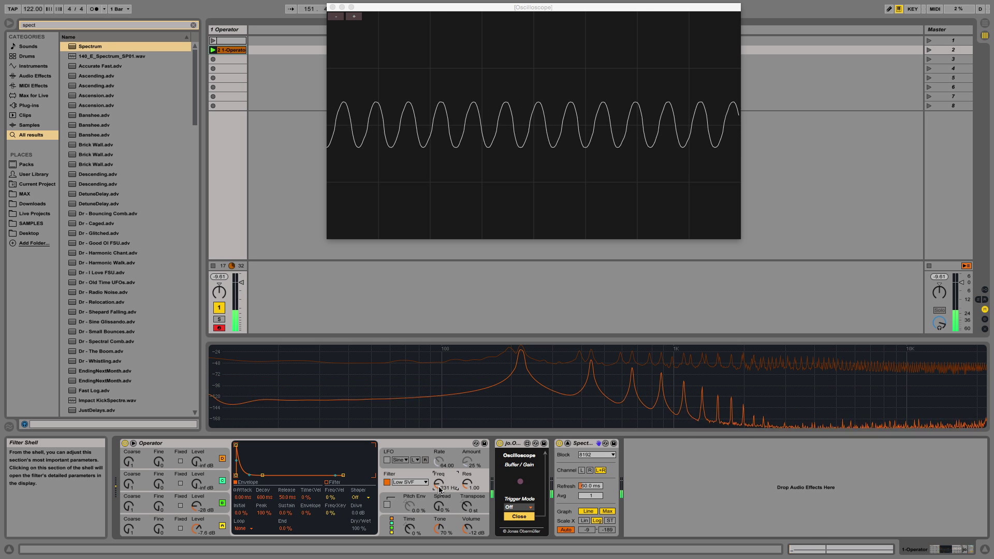
# - Toggle the filter off and back on while nudging Osc B's level up
pyautogui.click(386, 481)
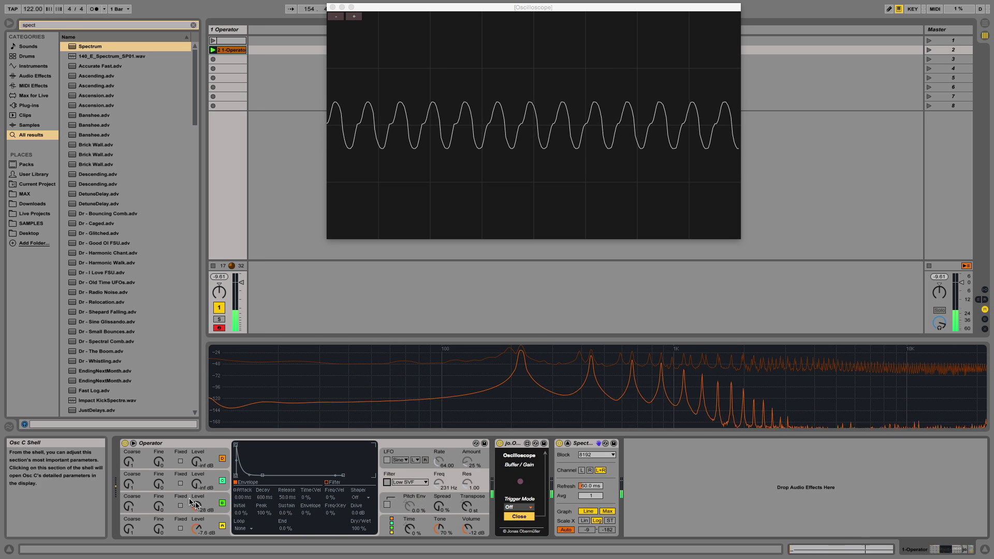
pyautogui.moveTo(196, 505); pyautogui.dragTo(196, 500)
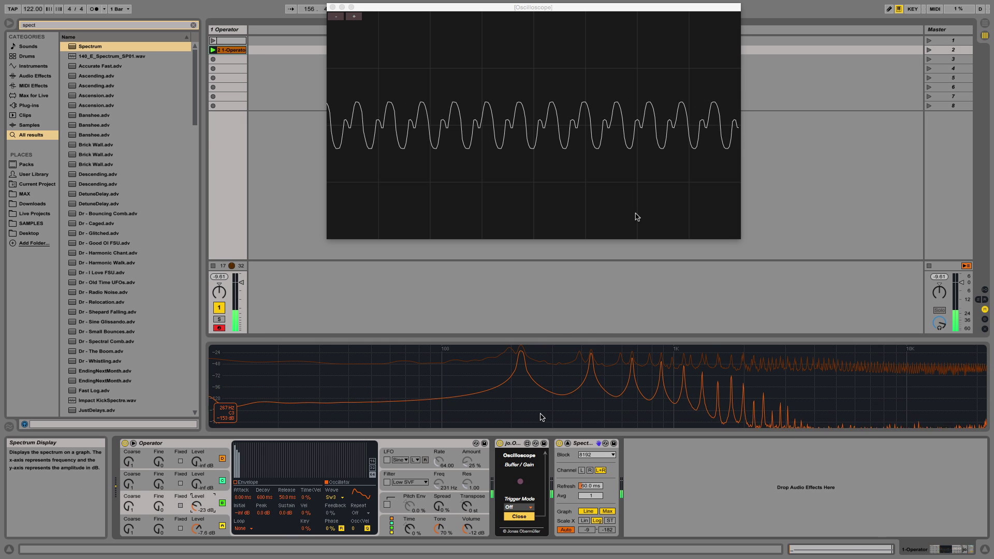
pyautogui.click(387, 481)
pyautogui.click(387, 482)
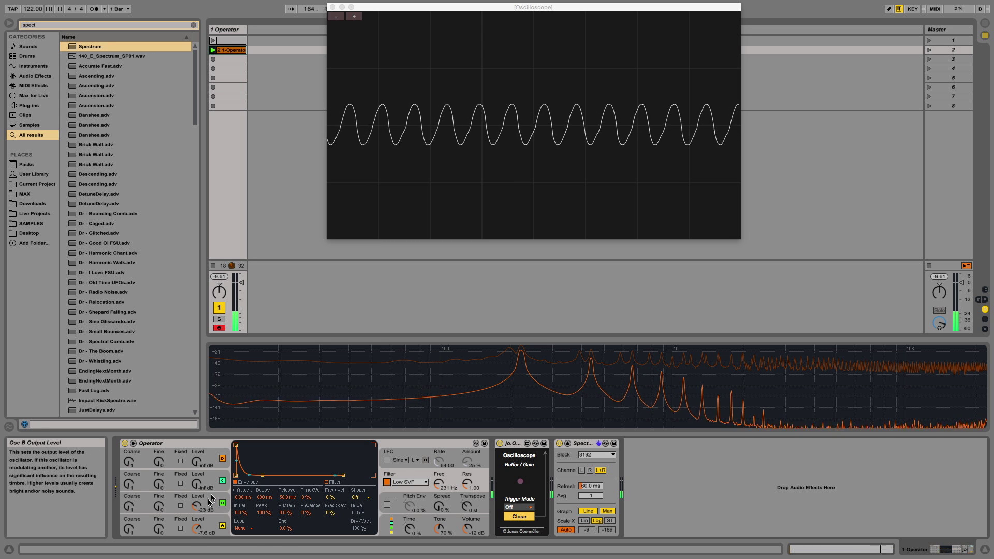
# - Raise Osc B to about -6.3 dB and open the filter cutoff fully to 18.5 kHz
pyautogui.click(437, 482)
pyautogui.moveTo(436, 482)
pyautogui.mouseDown()
pyautogui.moveTo(436, 473)
pyautogui.moveTo(436, 499)
pyautogui.moveTo(436, 446)
pyautogui.moveTo(436, 468)
pyautogui.mouseUp()
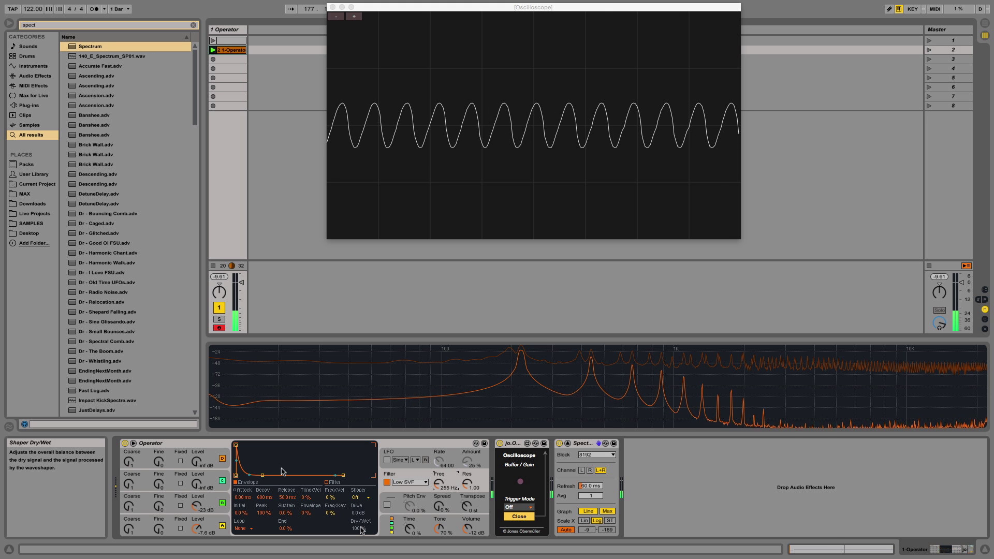
pyautogui.moveTo(197, 505); pyautogui.dragTo(200, 503)
pyautogui.moveTo(439, 483); pyautogui.dragTo(440, 480)
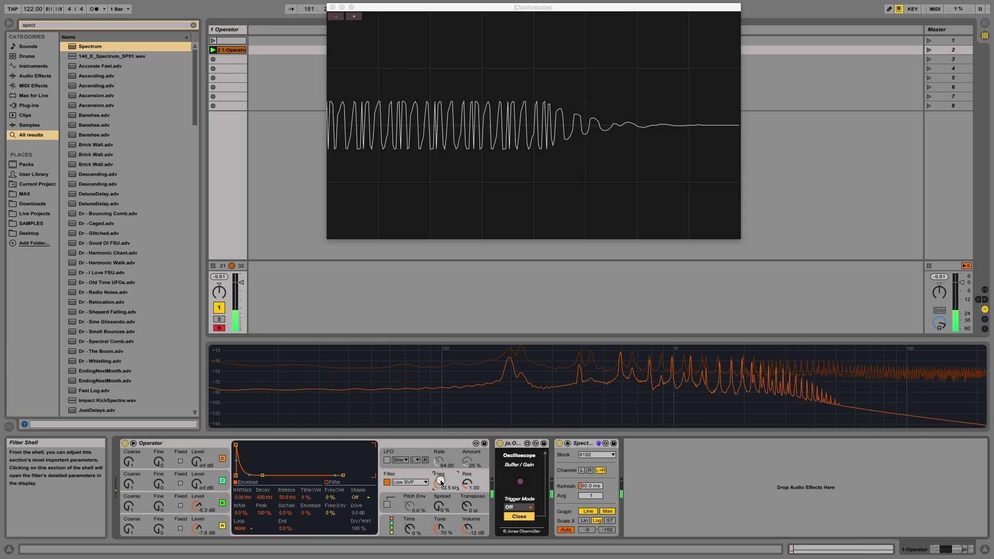
# - Turn off Operator's Filter and Osc B, then load Limiter by searching 'limi' in the browser
pyautogui.click(386, 482)
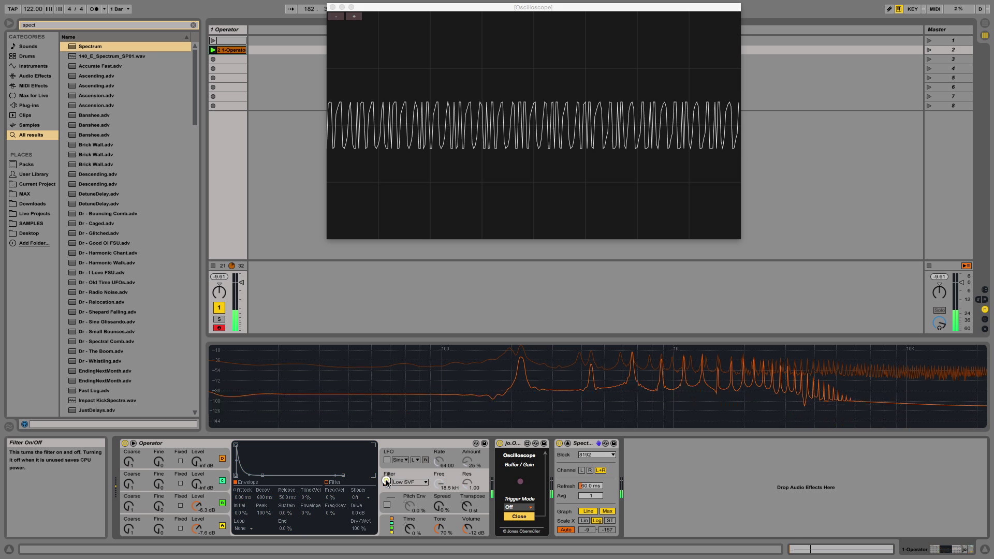
pyautogui.click(223, 503)
pyautogui.press('super+space')
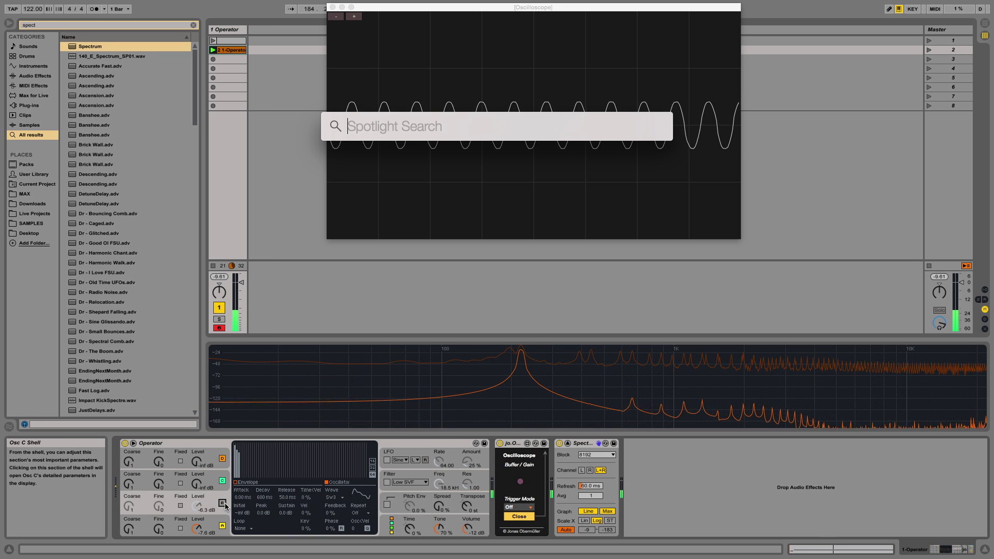
pyautogui.write('lim')
pyautogui.press('BackSpace')
pyautogui.press('BackSpace')
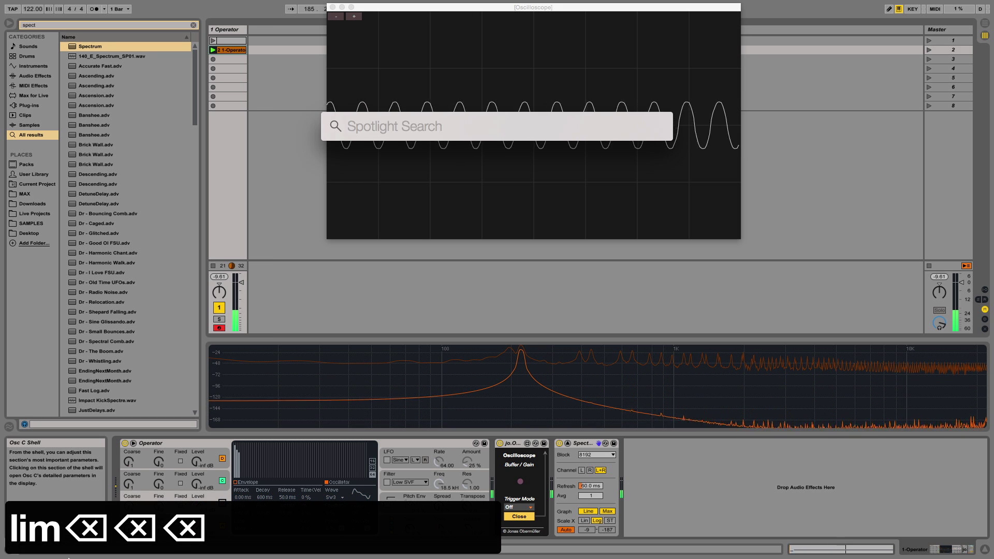
pyautogui.click(273, 240)
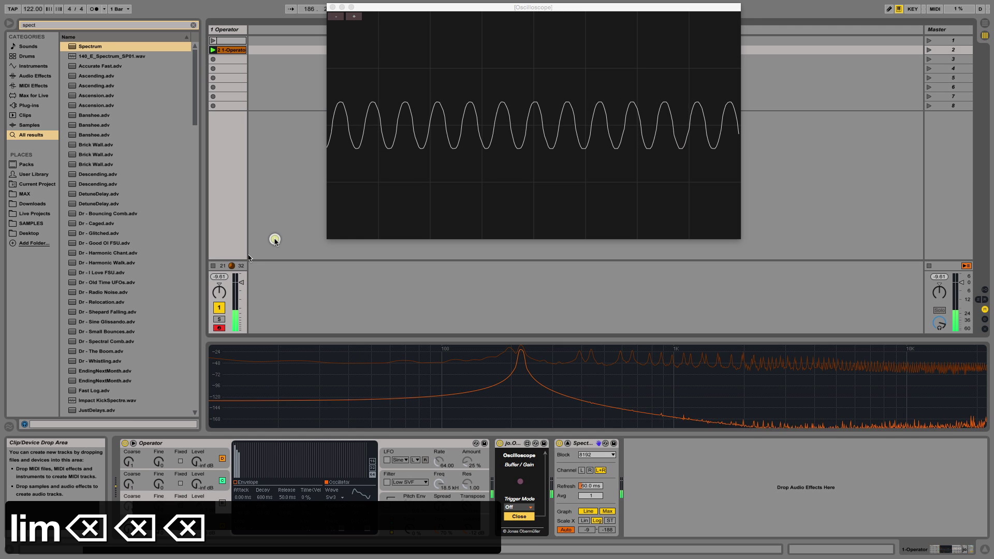
pyautogui.press('super+f')
pyautogui.write('lim')
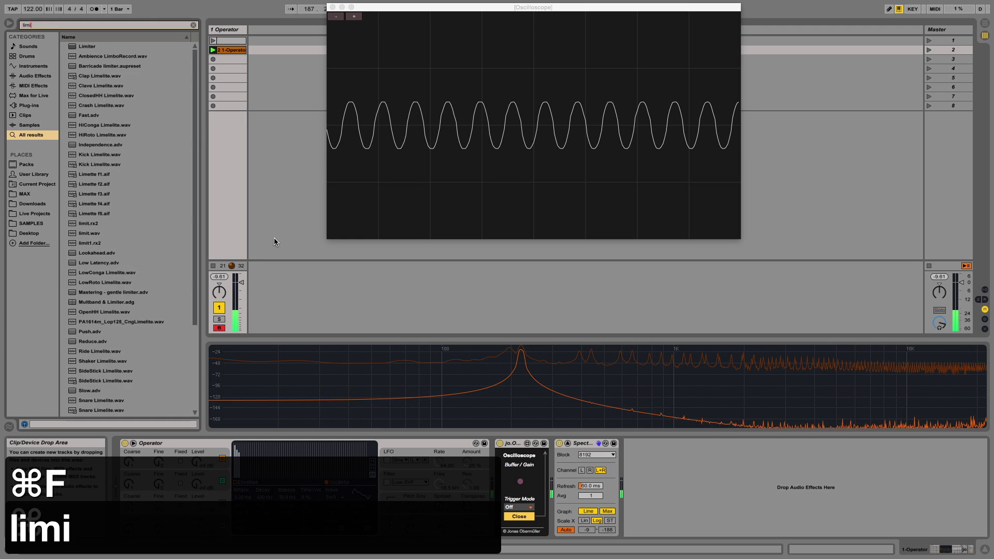
pyautogui.write('i')
pyautogui.press('Return')
pyautogui.press('Return')
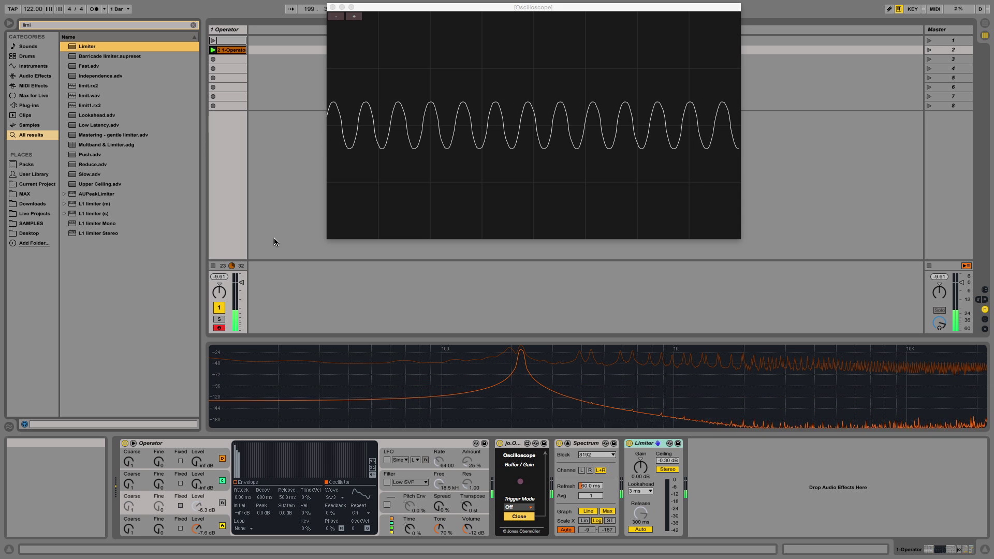
# - Collapse and re-expand the Spectrum display, then show Operator's global voice and quality settings
pyautogui.doubleClick(743, 402)
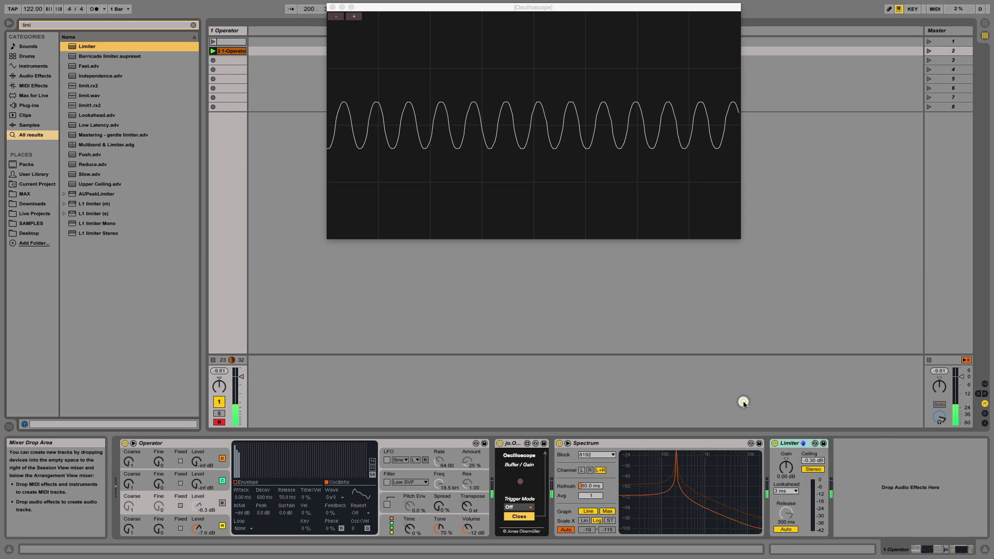
pyautogui.click(568, 443)
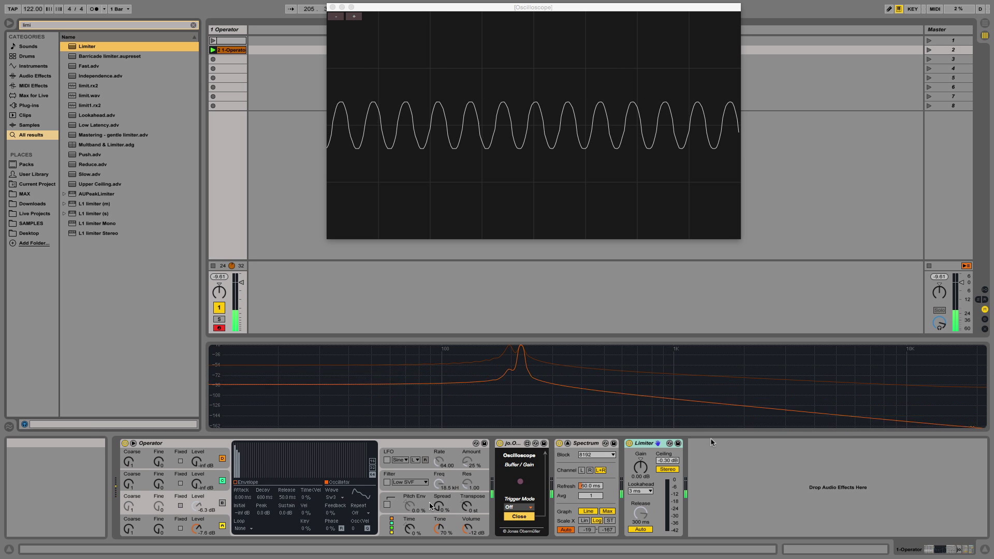
pyautogui.click(394, 524)
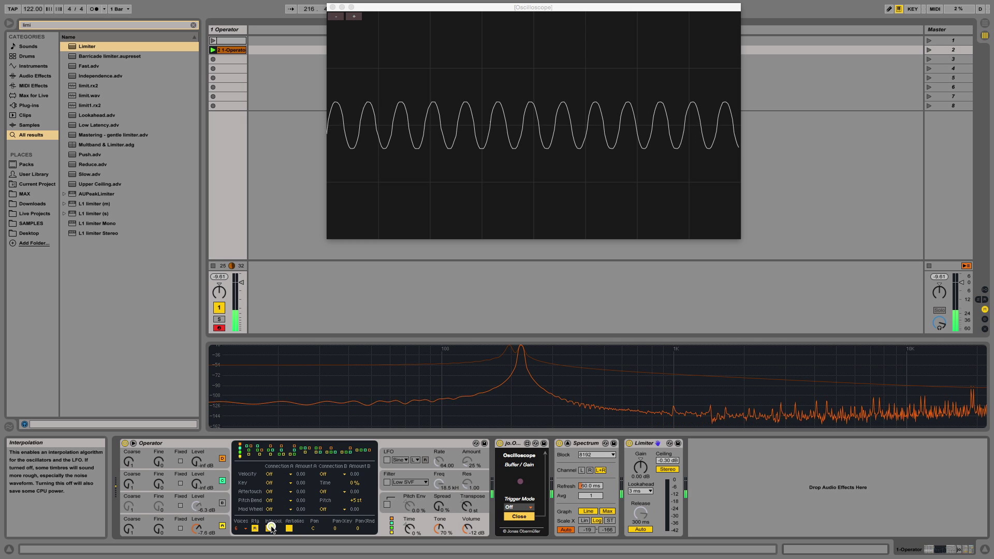
# - Toggle Operator's Interpolation and Antialiasing on and off to compare the spectrum's aliasing spurs
pyautogui.click(269, 527)
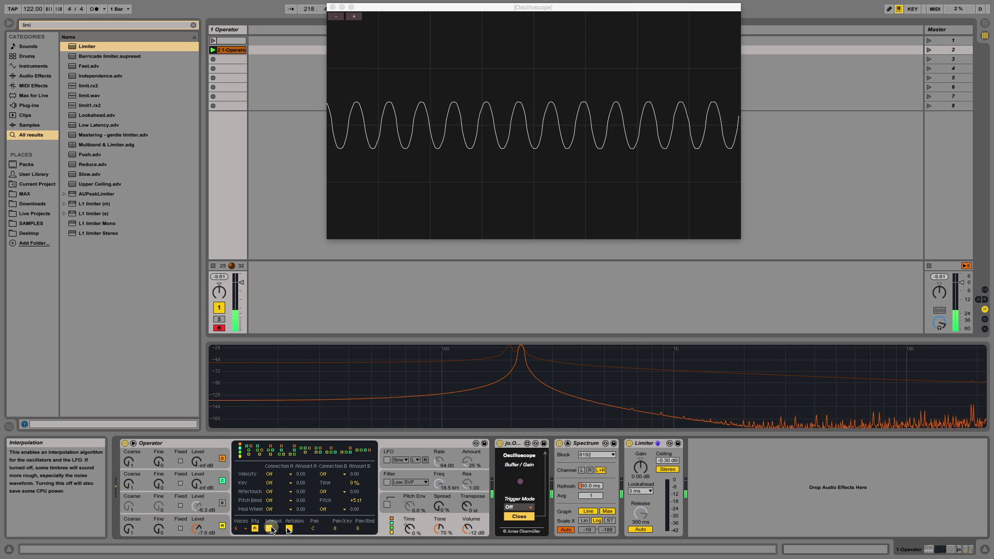
pyautogui.click(290, 527)
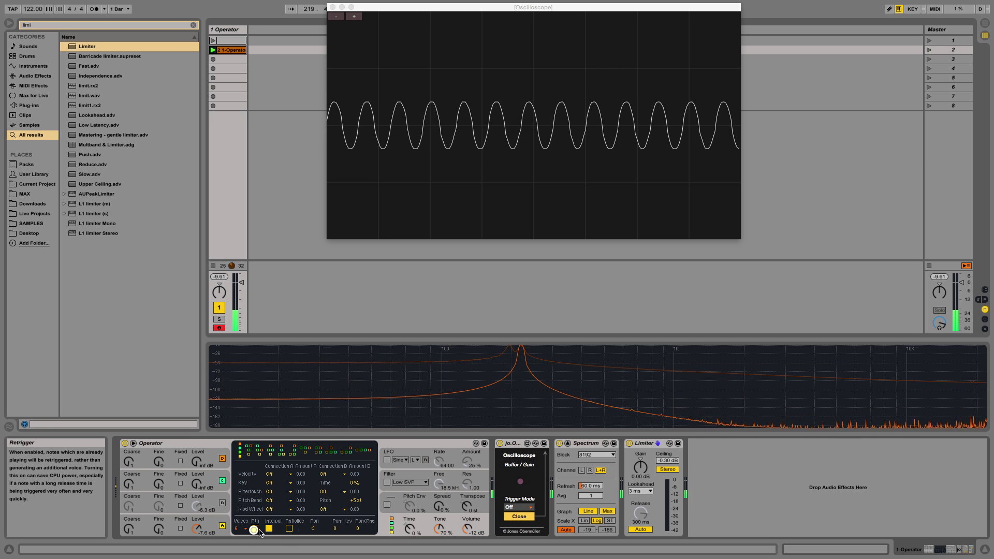
pyautogui.click(268, 529)
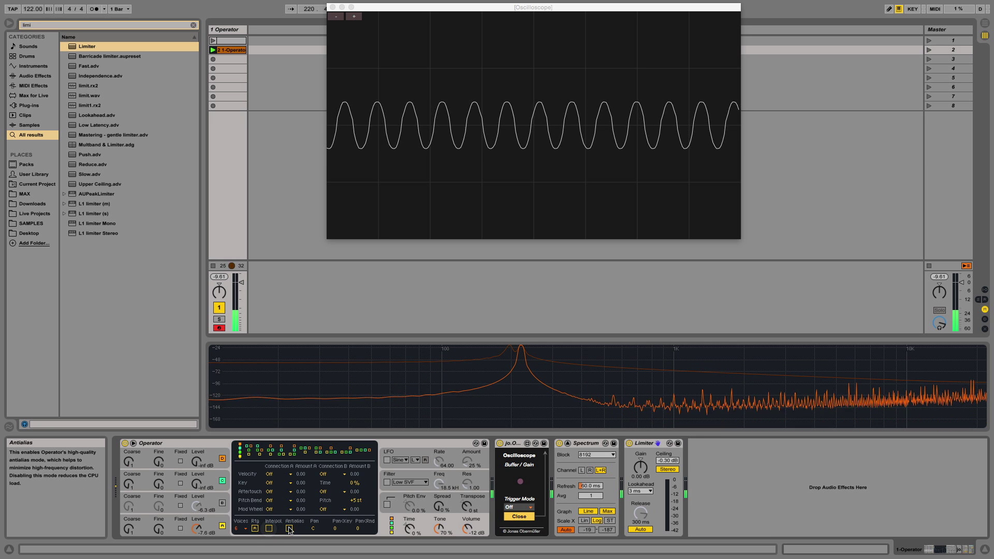
pyautogui.click(289, 528)
pyautogui.click(289, 528)
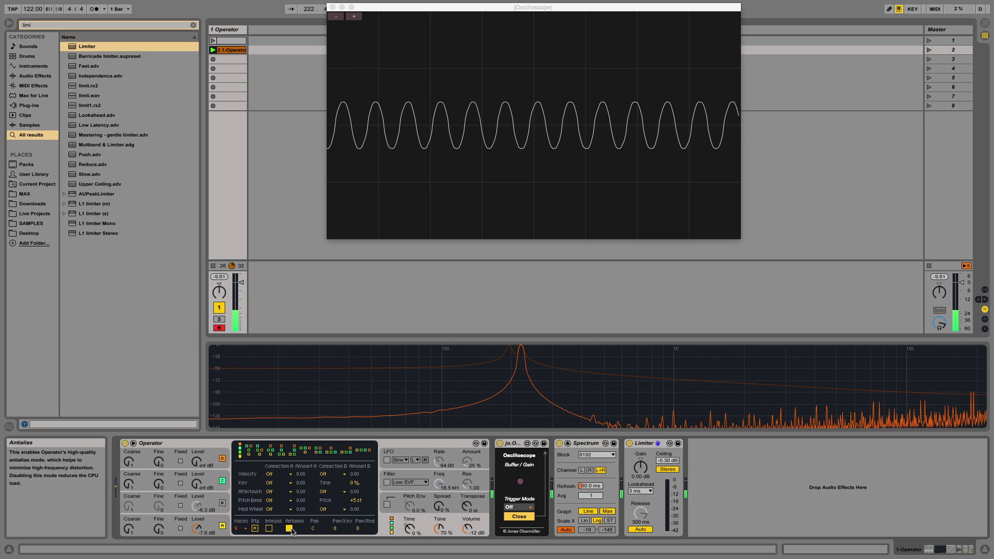
pyautogui.click(289, 528)
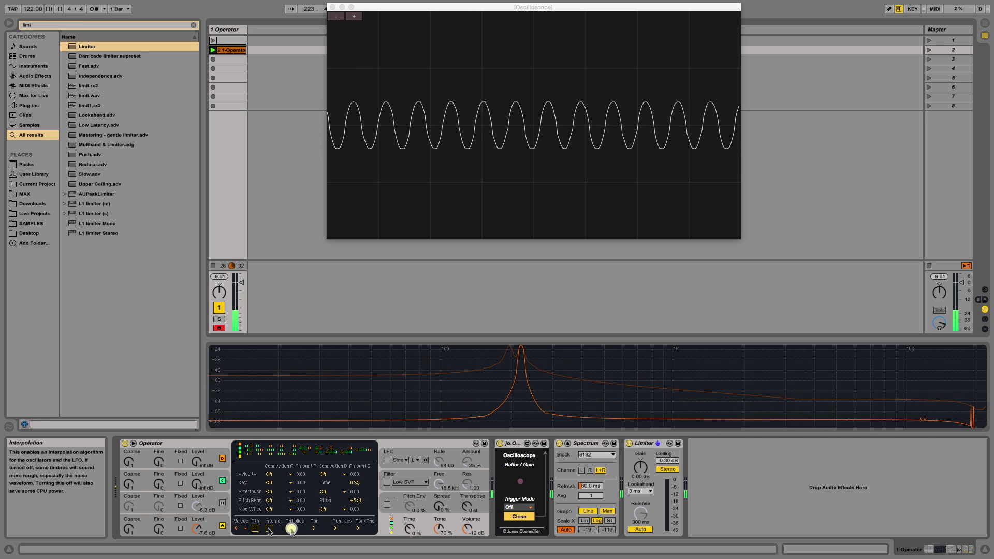
pyautogui.click(268, 528)
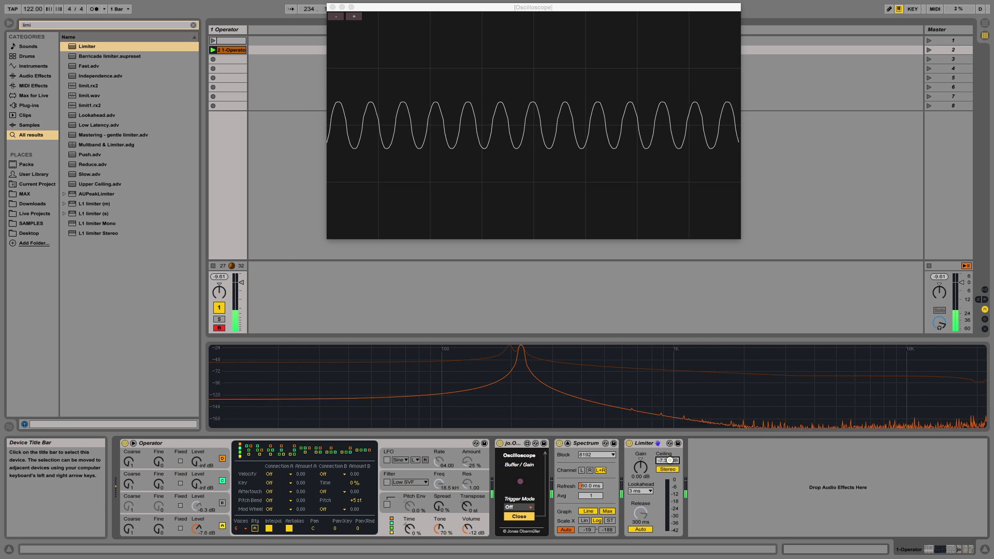
# - Pull the Limiter ceiling down to about -17 dB, then set Osc A Coarse to 0.5 with Fixed frequency
pyautogui.press('Down')
pyautogui.press('Down')
pyautogui.press('Down')
pyautogui.press('Down')
pyautogui.press('Down')
pyautogui.press('Down')
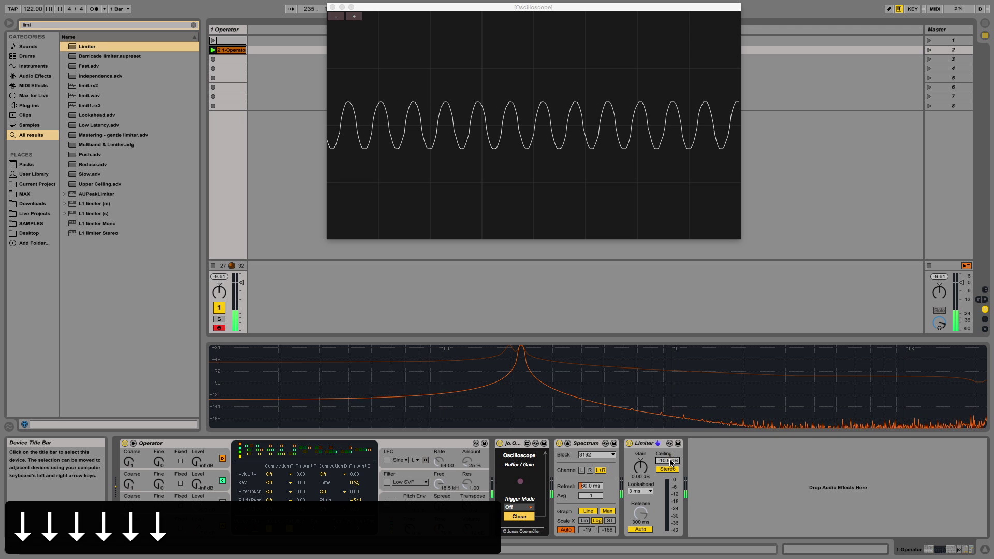
pyautogui.press('Down')
pyautogui.press('Down')
pyautogui.press('Down')
pyautogui.press('Down')
pyautogui.press('Down')
pyautogui.press('Down')
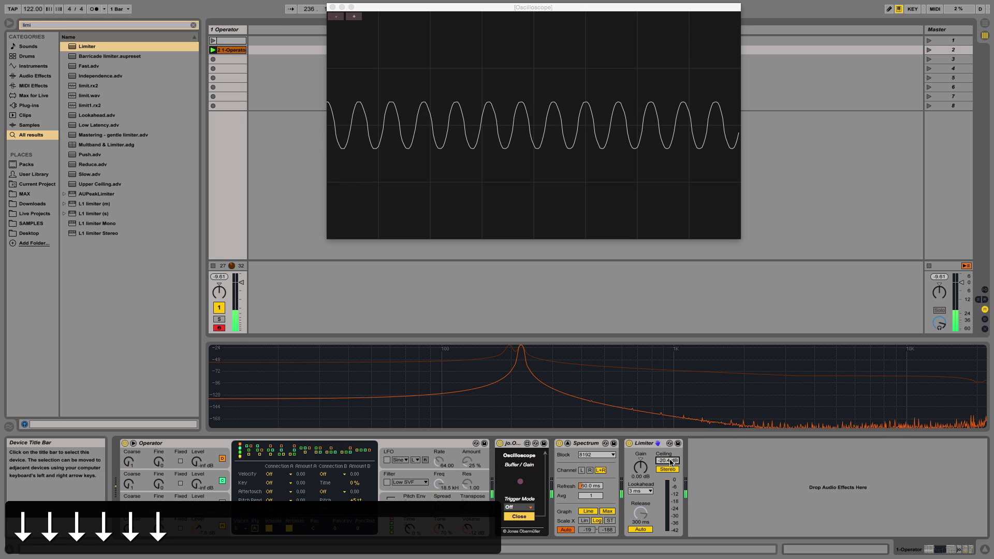
pyautogui.press('Up')
pyautogui.press('Up')
pyautogui.press('Up')
pyautogui.press('Up')
pyautogui.press('Up')
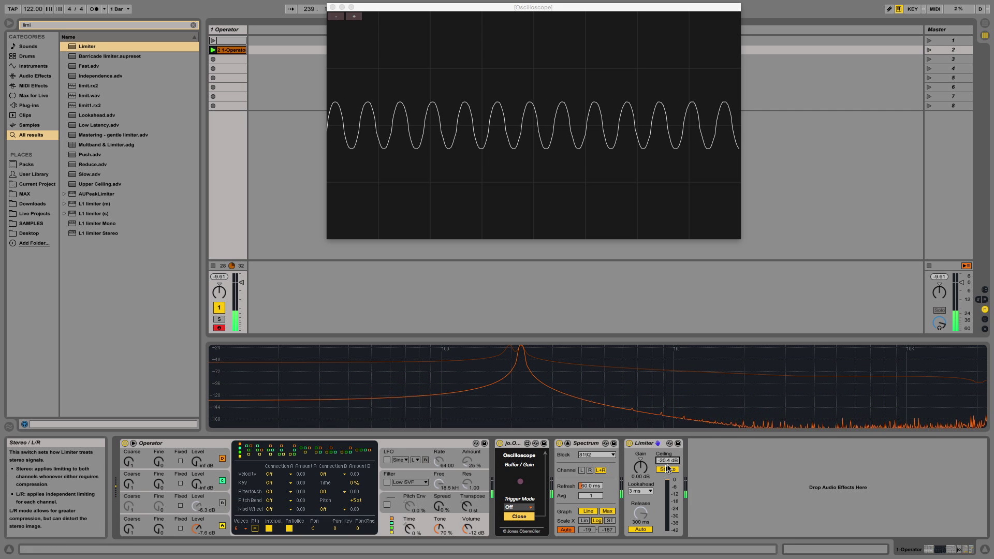
pyautogui.click(629, 444)
pyautogui.click(629, 443)
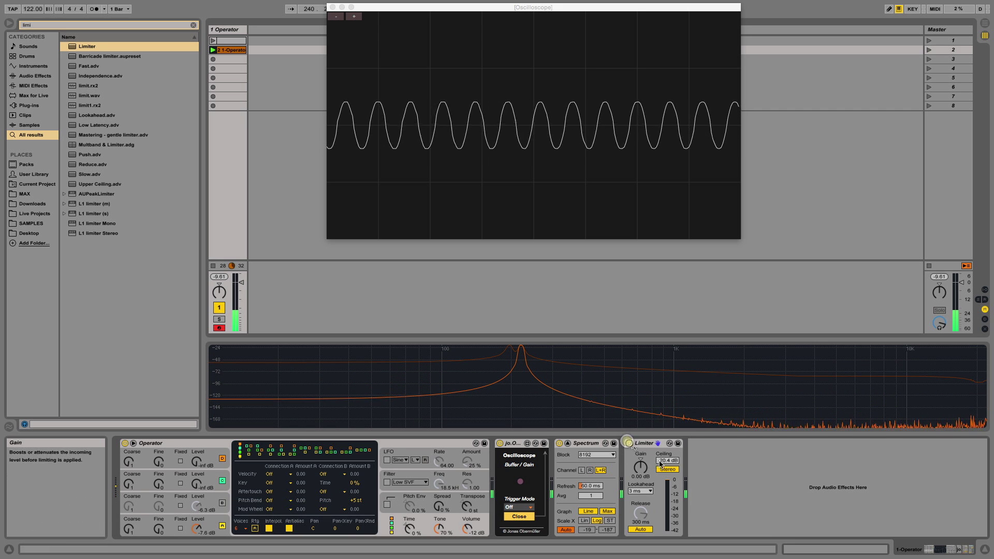
pyautogui.moveTo(661, 461); pyautogui.dragTo(661, 468)
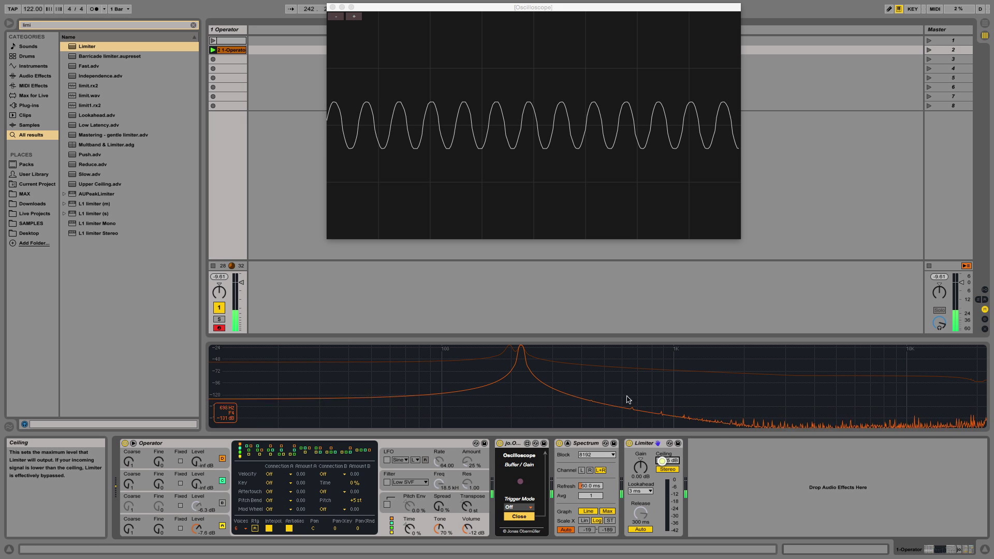
pyautogui.click(608, 392)
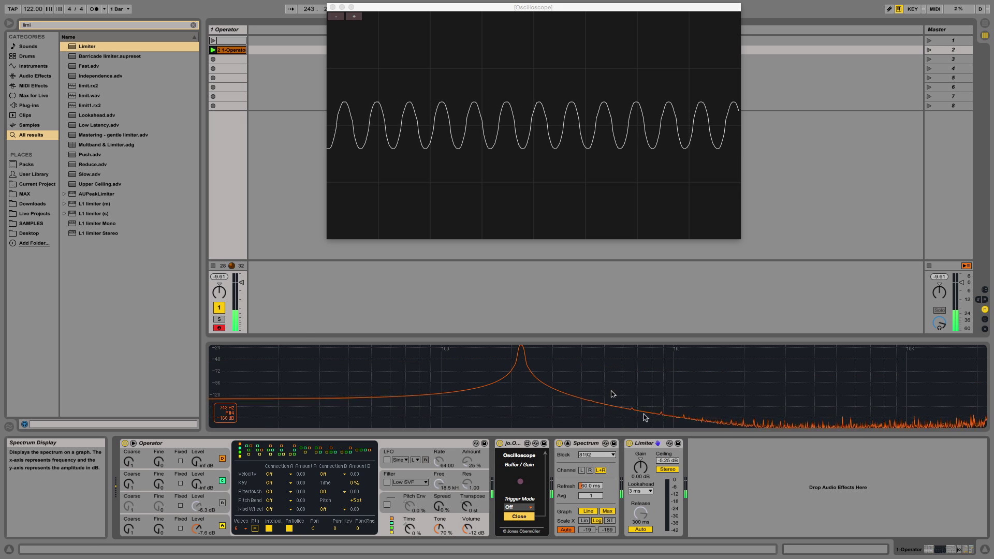
pyautogui.moveTo(668, 461); pyautogui.dragTo(668, 468)
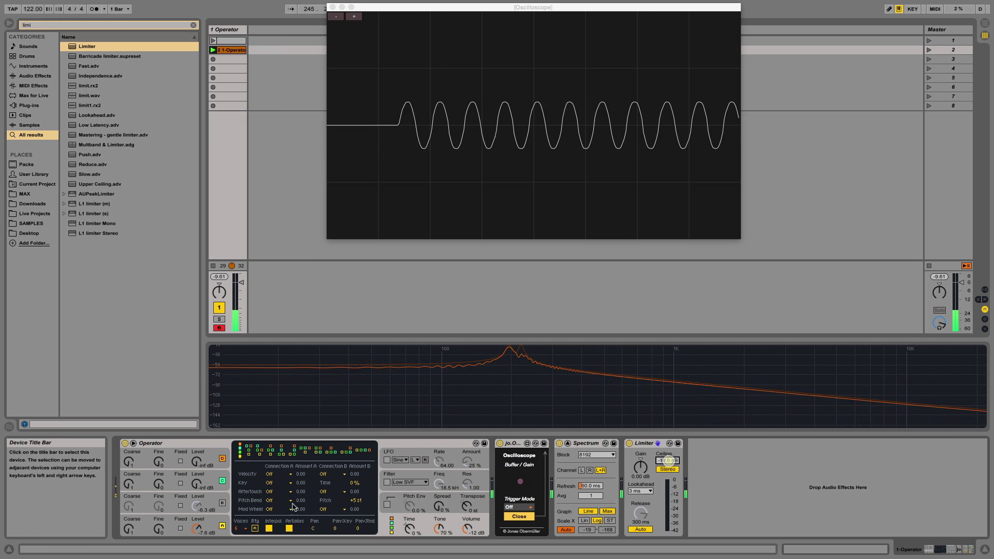
pyautogui.moveTo(130, 528); pyautogui.dragTo(129, 533)
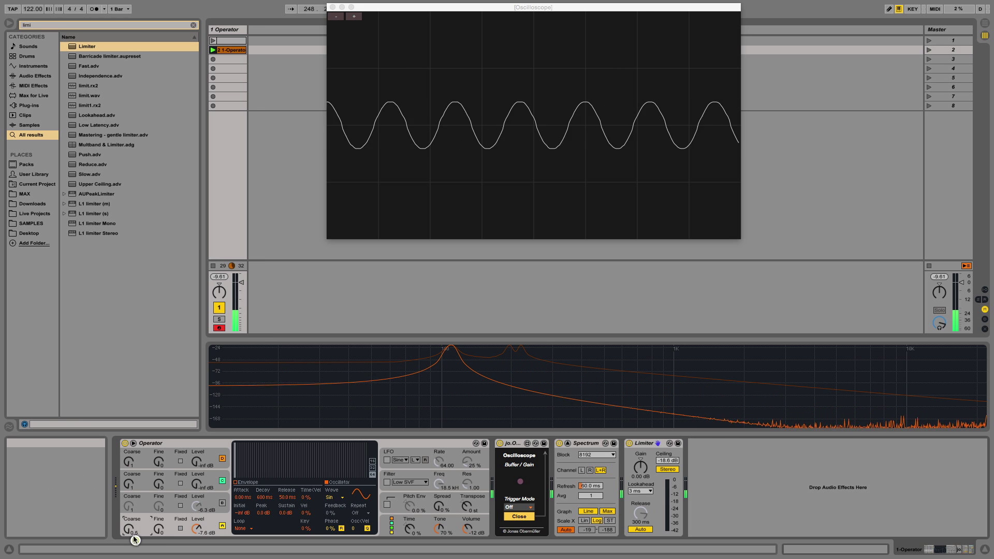
pyautogui.click(180, 528)
# - Tune Osc A to 79.8 Hz and reset the Limiter ceiling to 0 dB, comparing it bypassed
pyautogui.moveTo(127, 528); pyautogui.dragTo(127, 532)
pyautogui.moveTo(668, 460); pyautogui.dragTo(655, 491)
pyautogui.press('Delete')
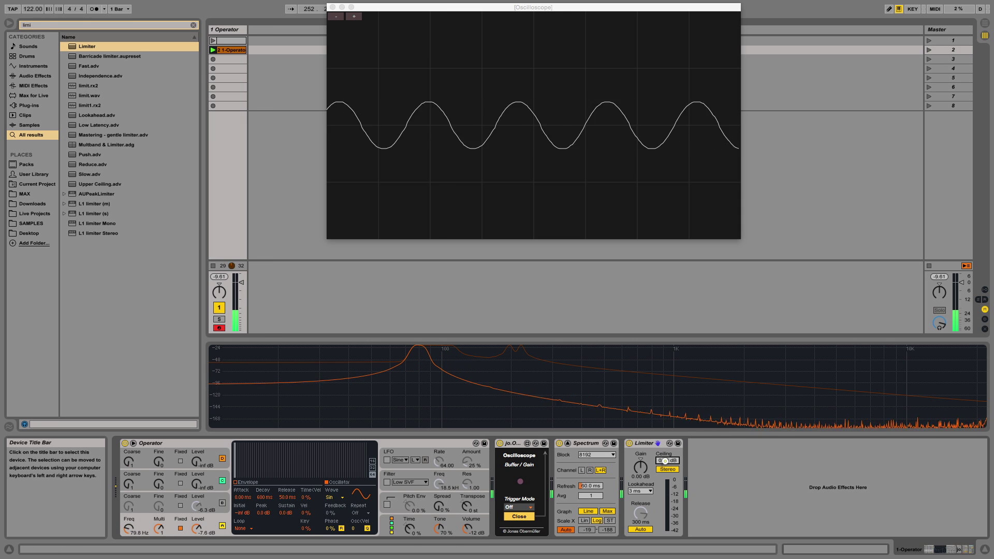
pyautogui.click(630, 444)
pyautogui.click(630, 444)
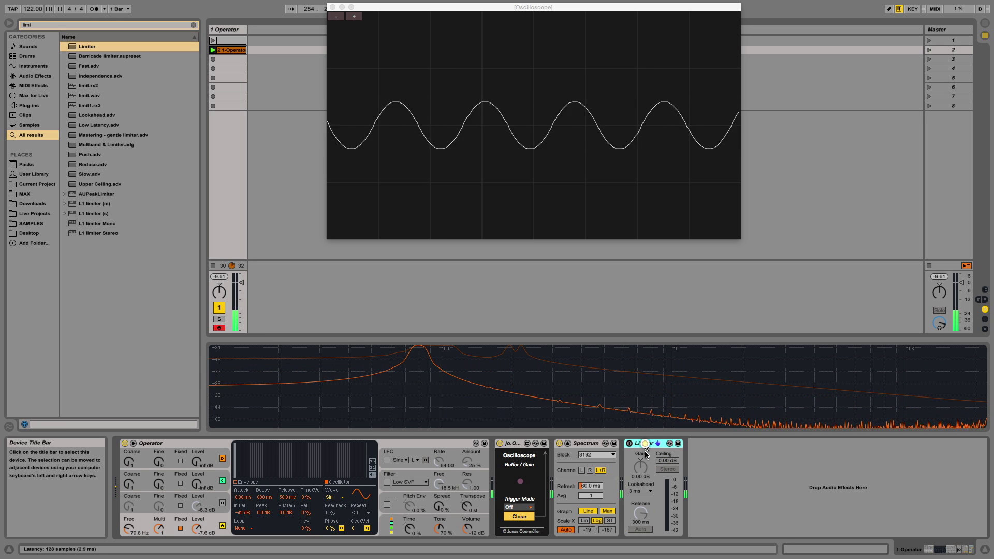
pyautogui.click(630, 444)
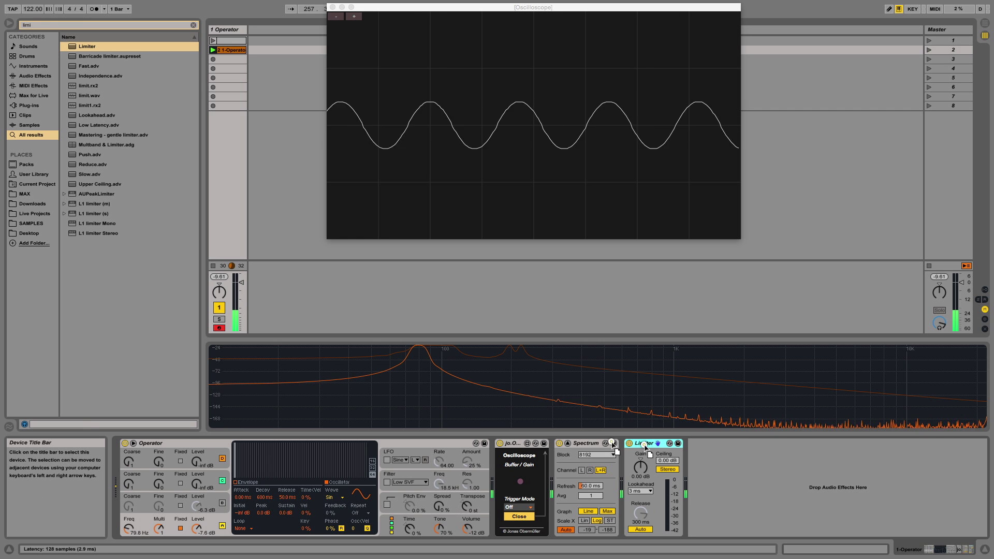
# - Move the Limiter between Oscilloscope and Spectrum and lower its ceiling to about -20.2 dB
pyautogui.moveTo(646, 444); pyautogui.dragTo(557, 440)
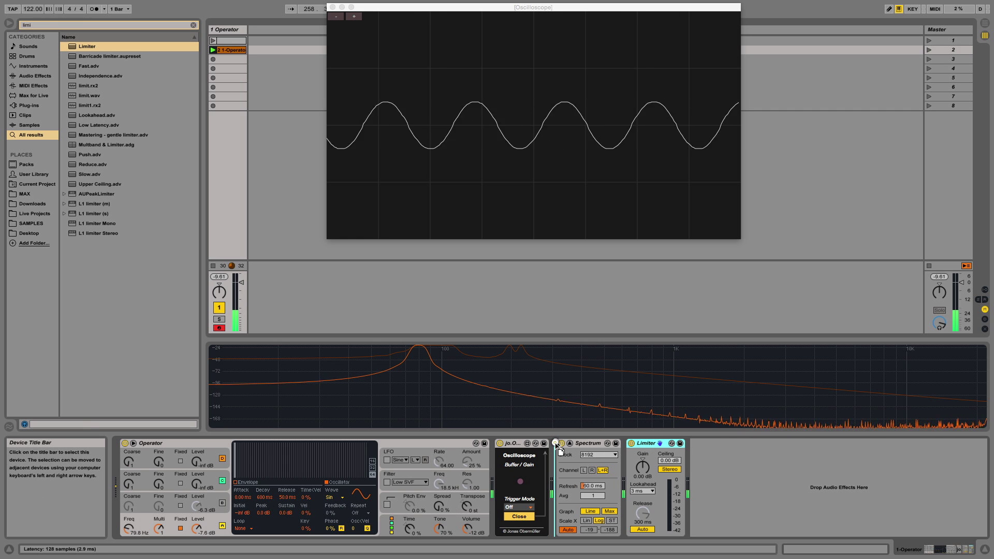
pyautogui.moveTo(558, 446); pyautogui.dragTo(559, 447)
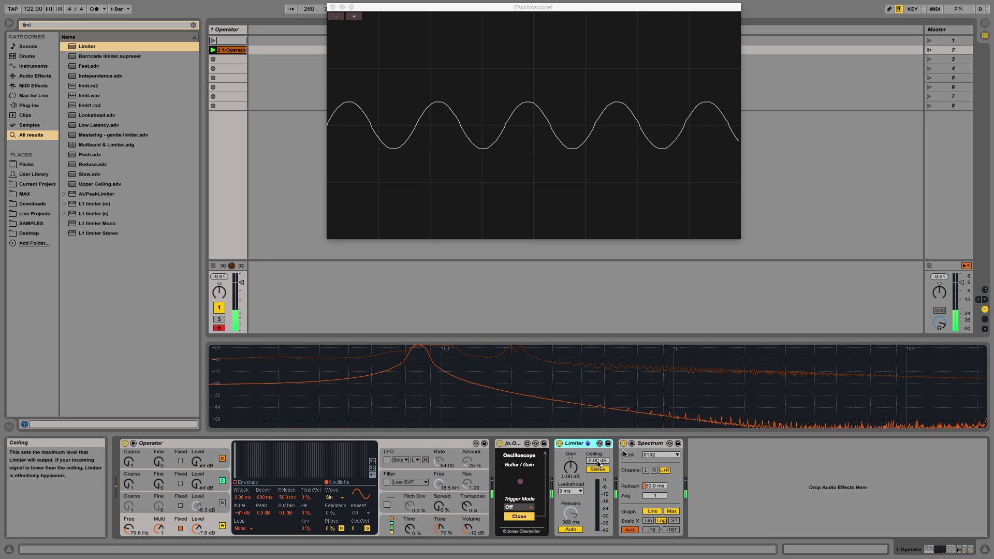
pyautogui.moveTo(596, 460); pyautogui.dragTo(596, 462)
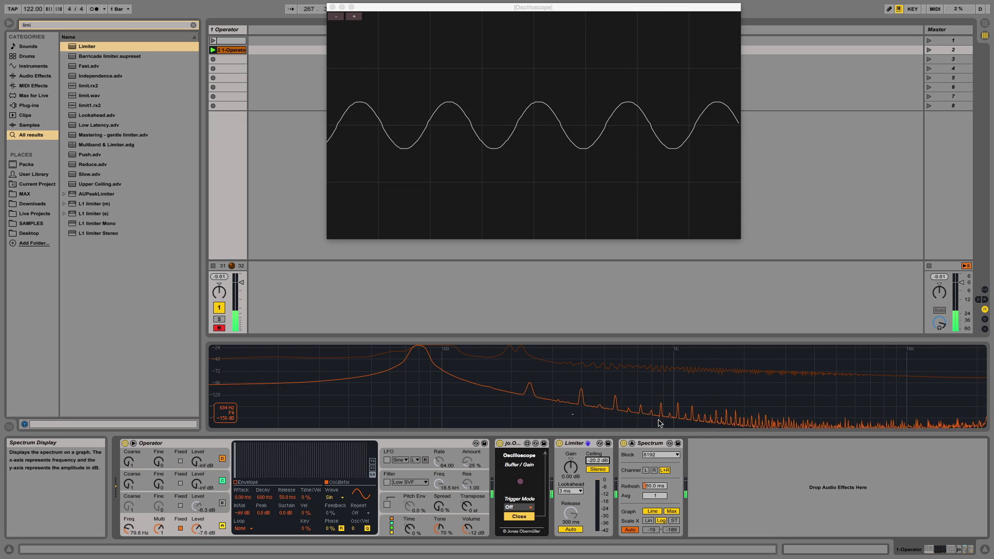
pyautogui.press('XF86AudioRaiseVolume')
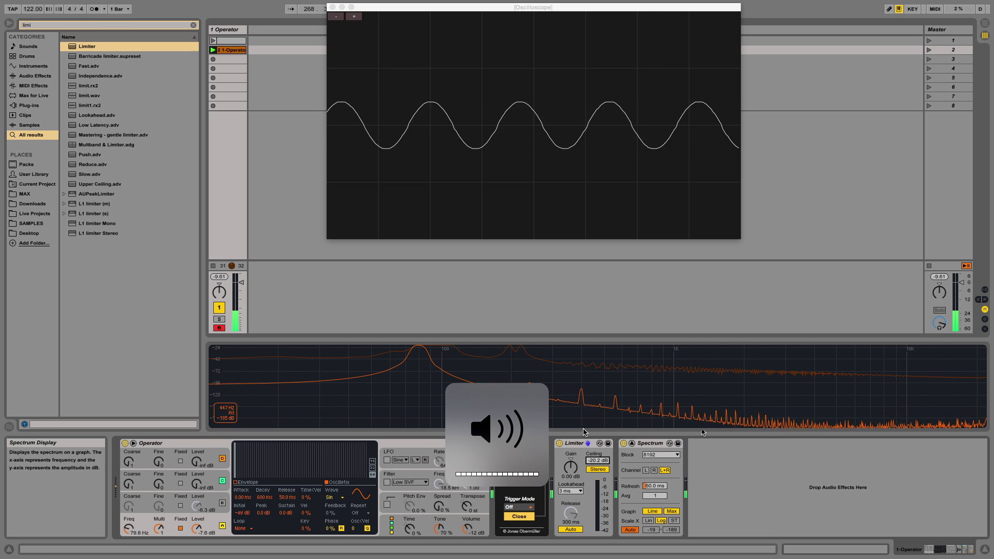
# - Lower the Limiter ceiling to -24.0 dB, adjust the Spectrum's dB range, and raise Operator volume to 4.4 dB
pyautogui.click(560, 443)
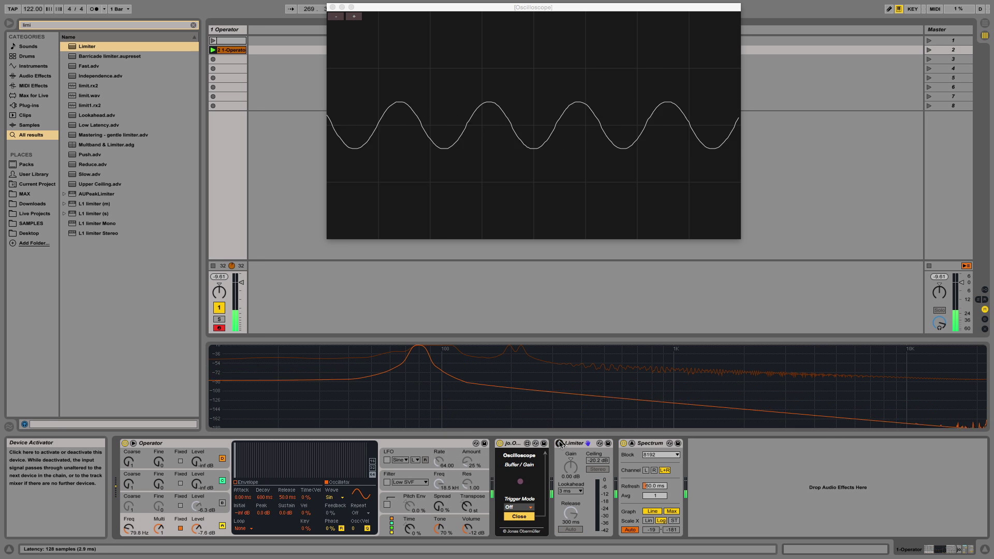
pyautogui.click(560, 443)
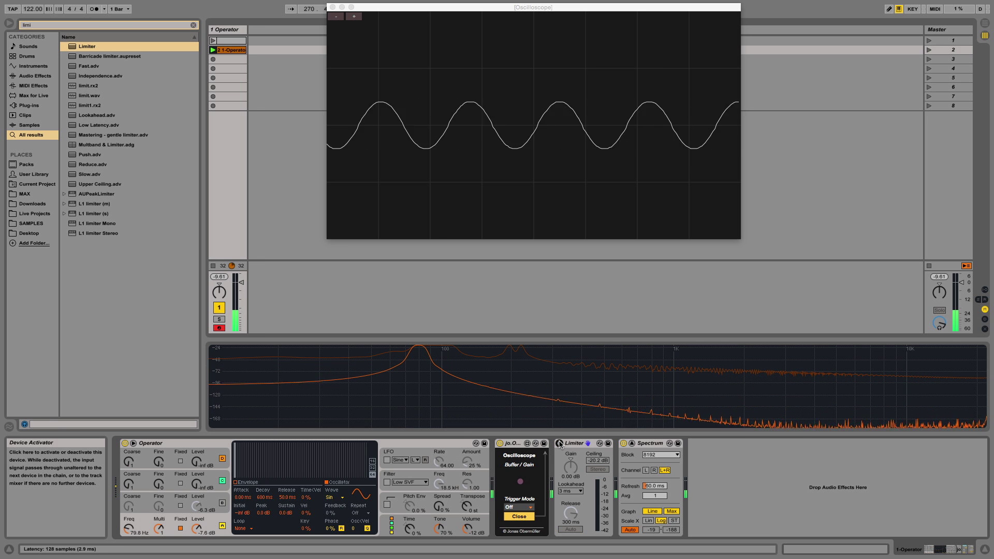
pyautogui.click(559, 443)
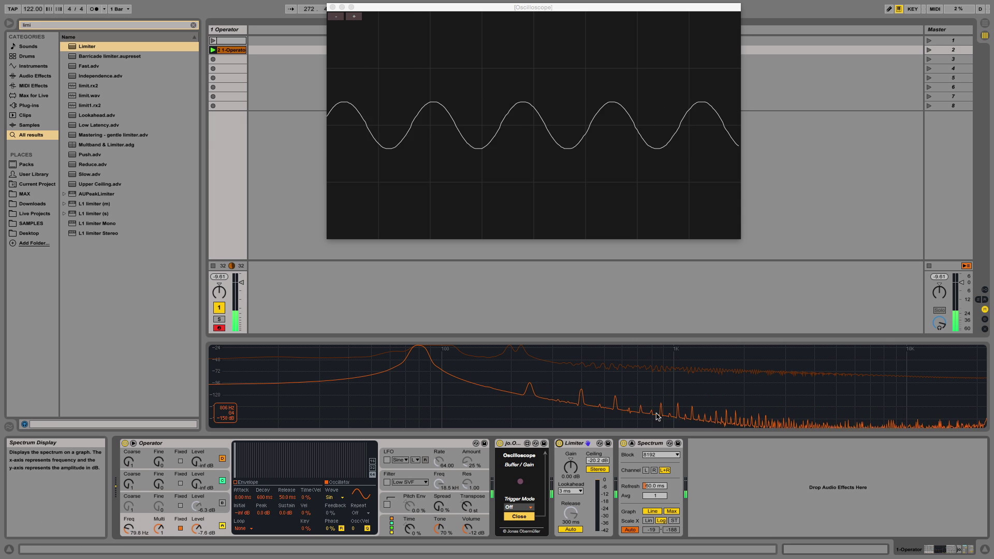
pyautogui.moveTo(594, 459); pyautogui.dragTo(593, 462)
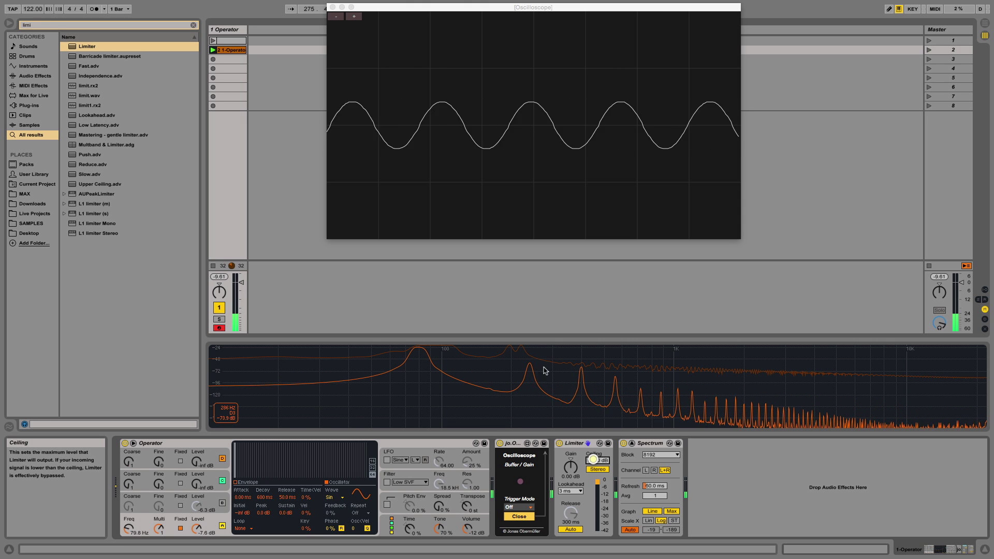
pyautogui.moveTo(406, 352); pyautogui.dragTo(246, 295)
pyautogui.press('XF86AudioRaiseVolume')
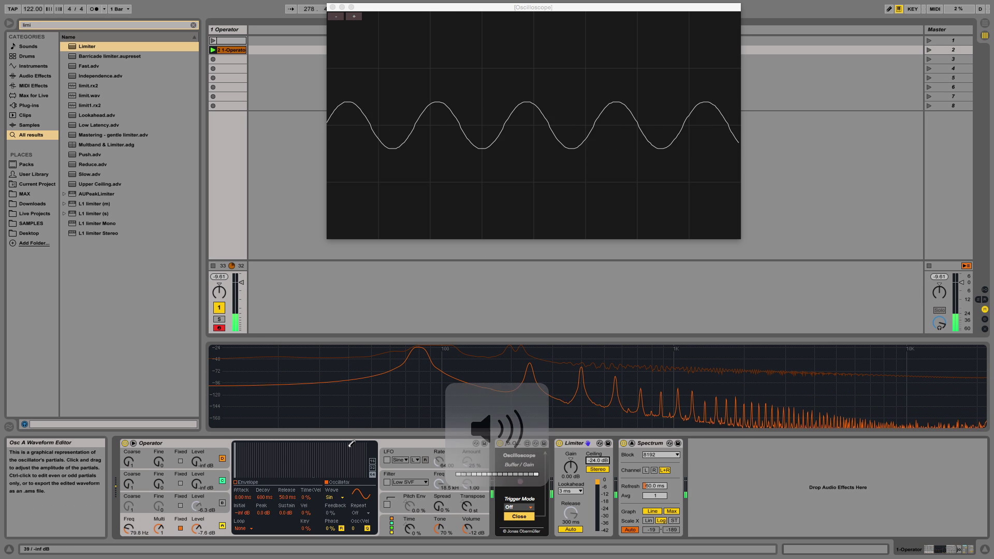
pyautogui.moveTo(473, 529); pyautogui.dragTo(474, 494)
# - Retune Osc A to 114 Hz, boost Limiter gain to 8.20 dB, turn down track 1, and bypass the Limiter
pyautogui.moveTo(129, 528); pyautogui.dragTo(130, 526)
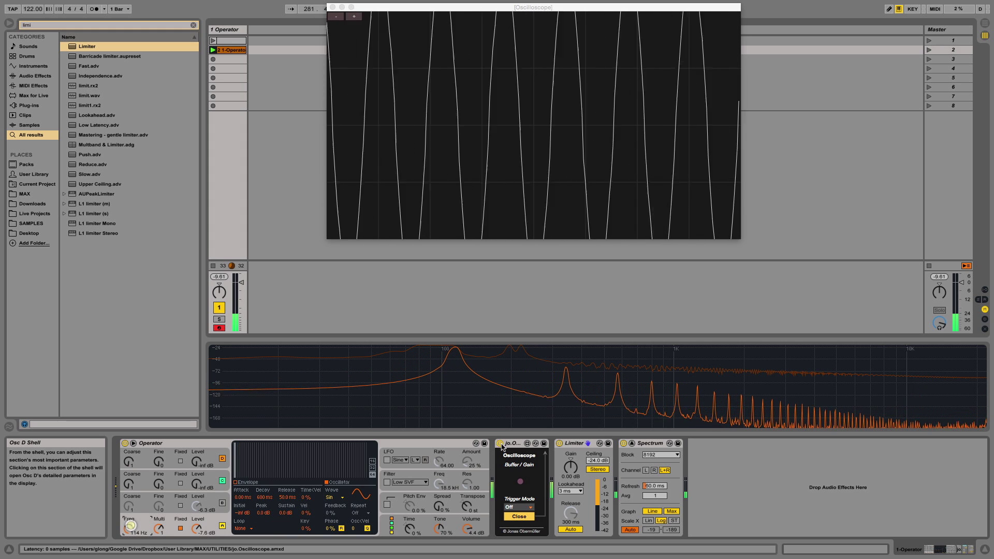
pyautogui.click(559, 444)
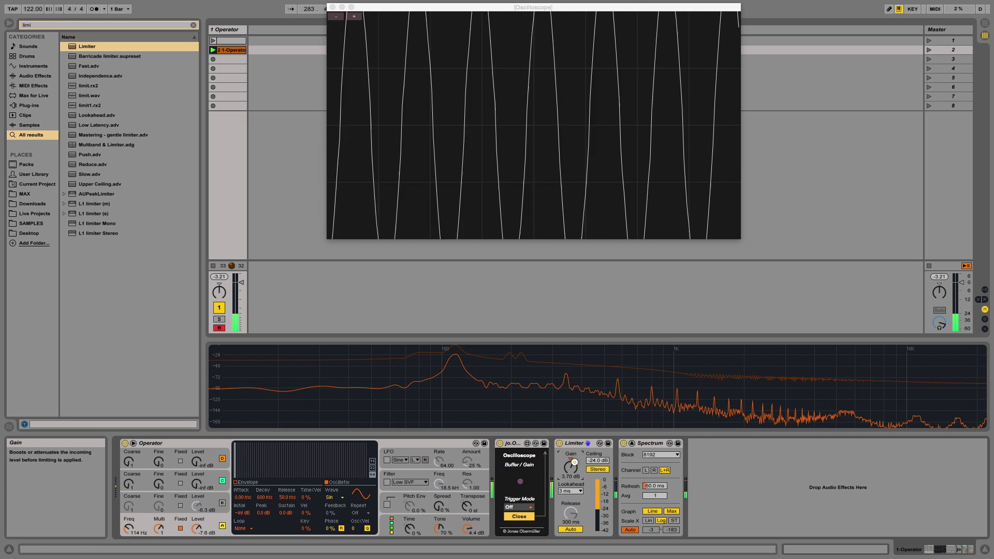
pyautogui.moveTo(574, 466); pyautogui.dragTo(574, 456)
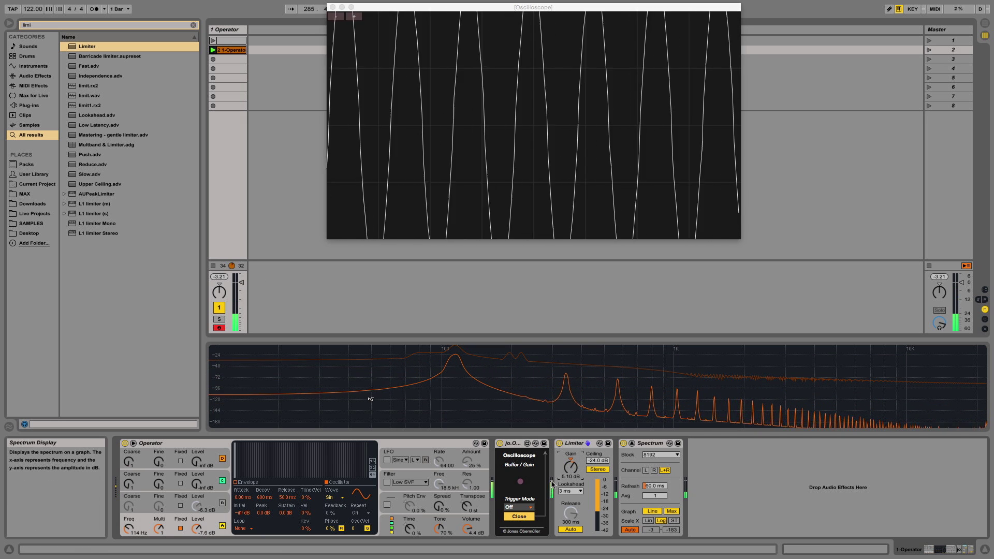
pyautogui.moveTo(570, 467); pyautogui.dragTo(597, 460)
pyautogui.press('XF86AudioLowerVolume')
pyautogui.moveTo(242, 282); pyautogui.dragTo(256, 293)
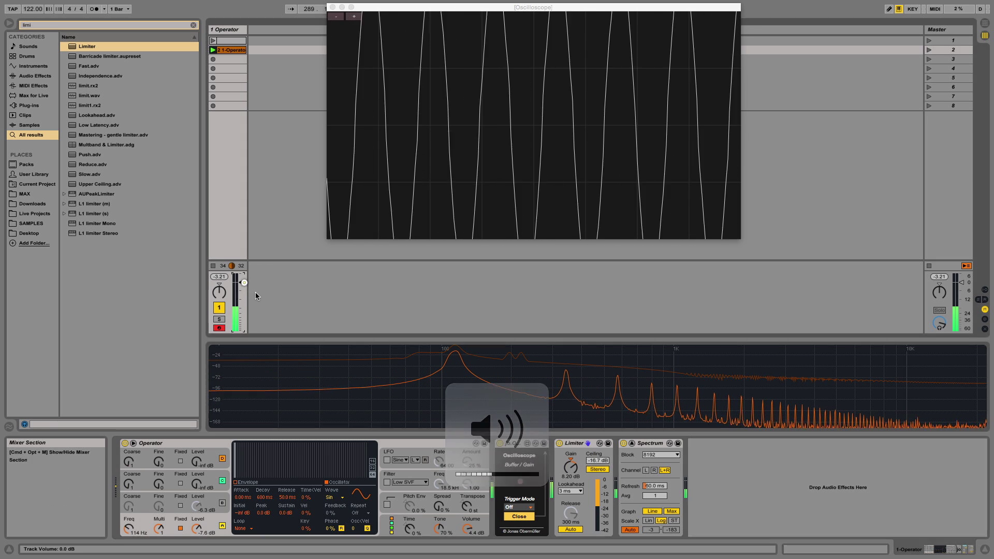
pyautogui.click(558, 443)
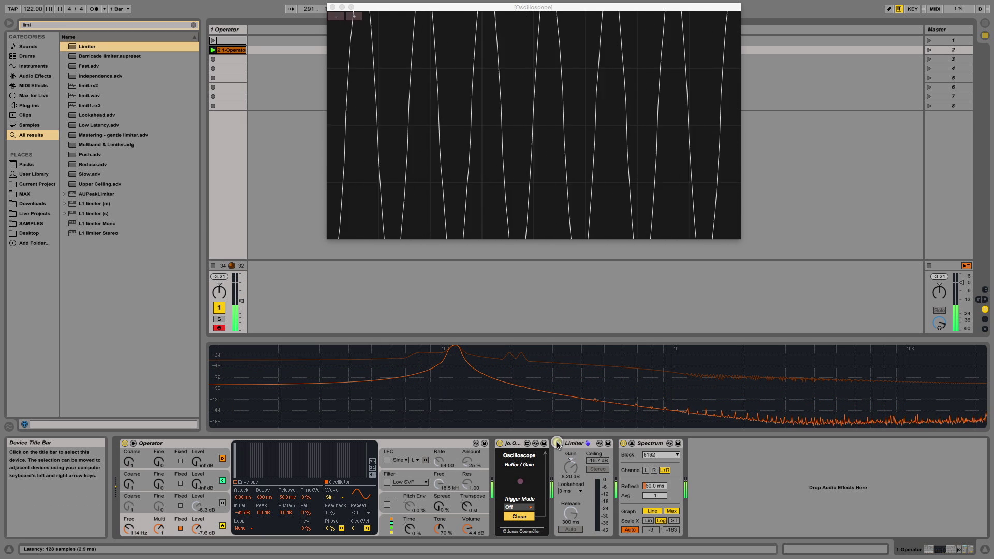
# - Re-enable the Limiter with 19.2 dB gain, 1.5 ms lookahead and Auto release off
pyautogui.click(558, 444)
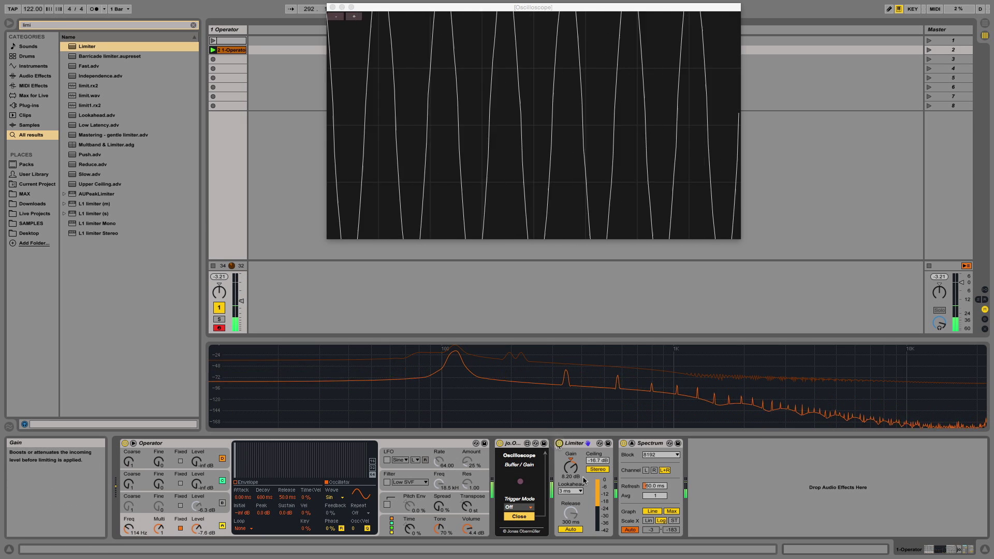
pyautogui.moveTo(570, 468); pyautogui.dragTo(571, 448)
pyautogui.click(570, 491)
pyautogui.click(566, 499)
pyautogui.click(571, 529)
# - Stop and restart playback, then select the Limiter device
pyautogui.moveTo(564, 373)
pyautogui.press('space')
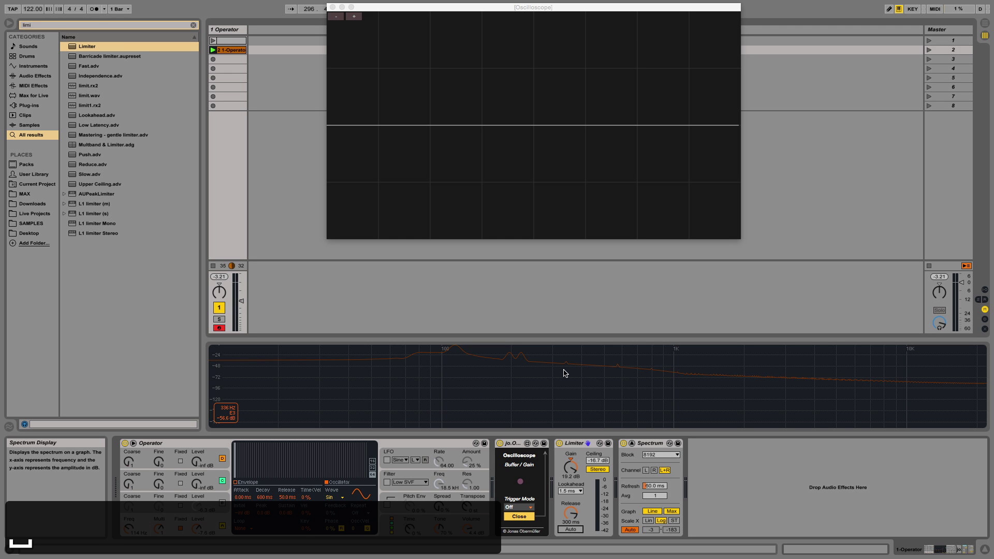
pyautogui.press('space')
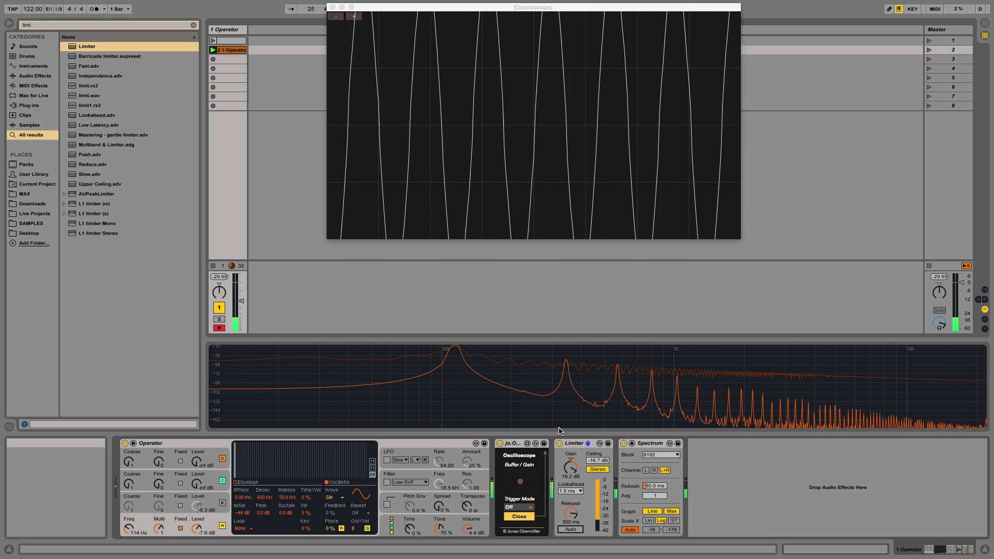
pyautogui.click(575, 448)
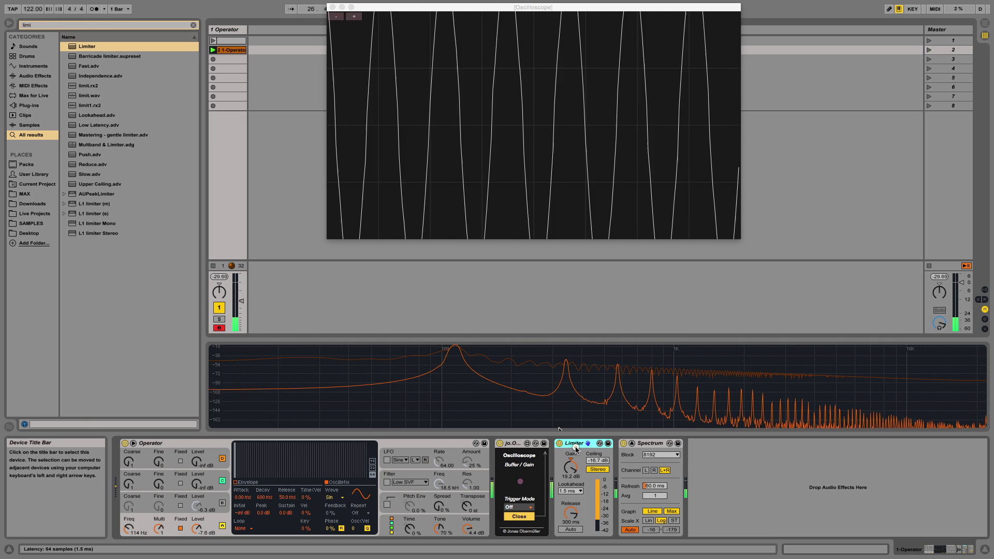
# - Stop playback, clear the browser search, and pick VC 2A from the Plug-ins list
pyautogui.press('space')
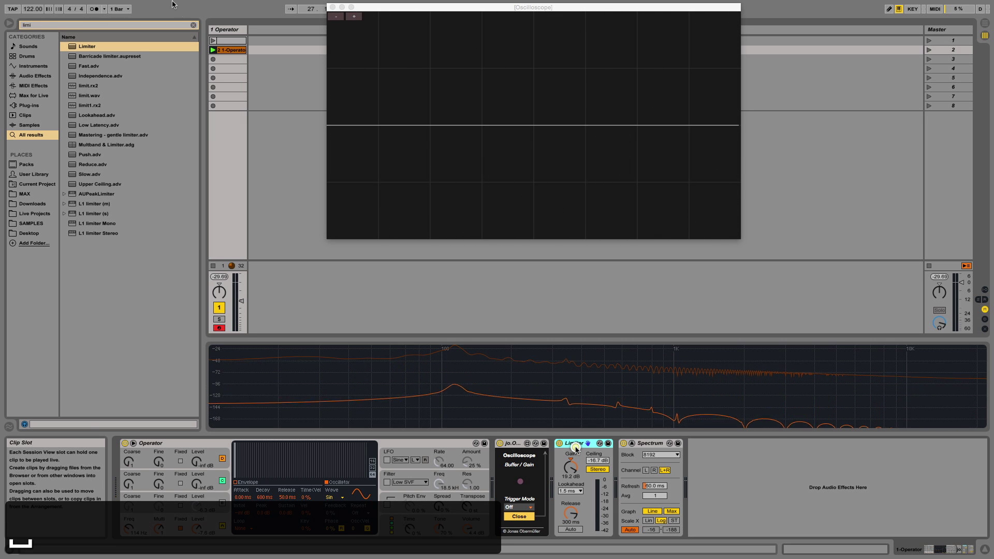
pyautogui.click(193, 25)
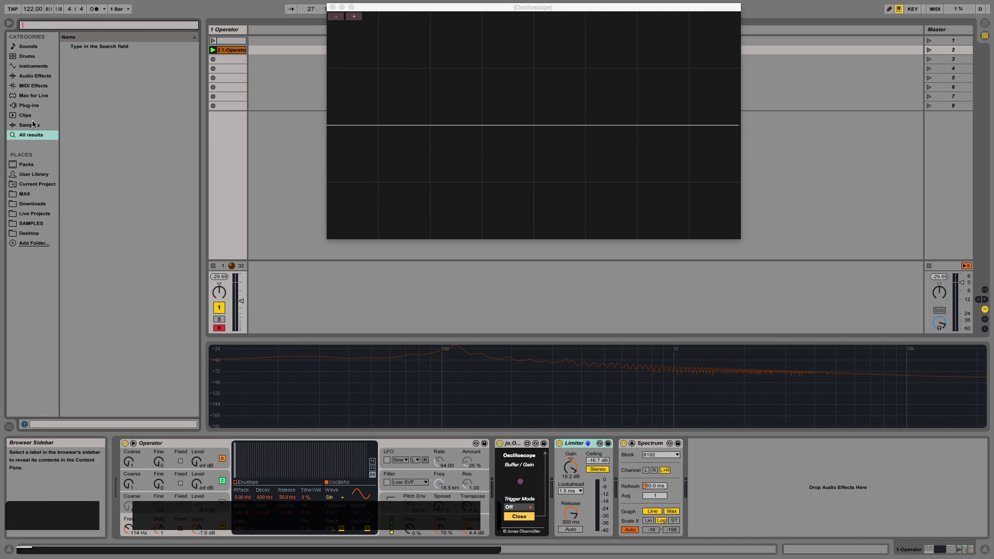
pyautogui.click(42, 78)
pyautogui.click(34, 65)
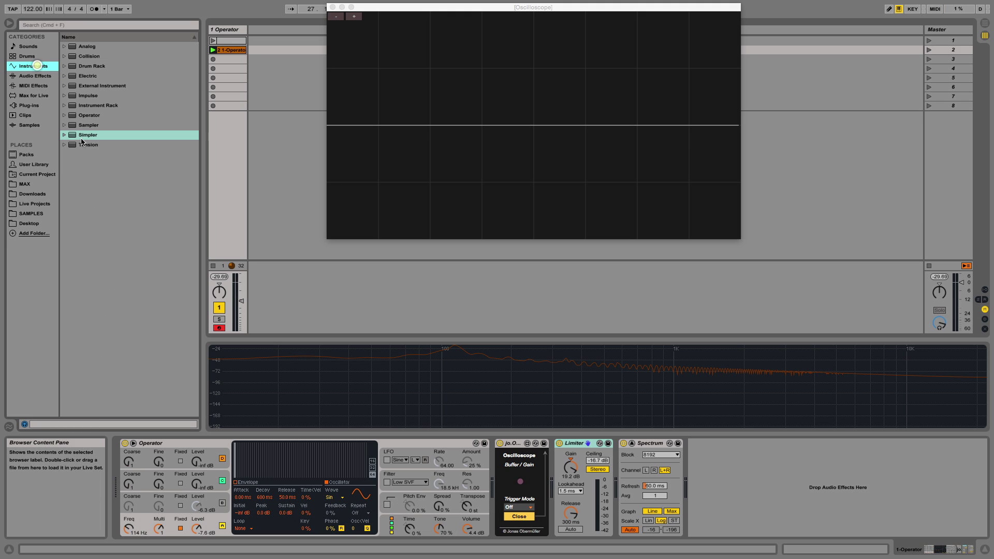
pyautogui.click(35, 105)
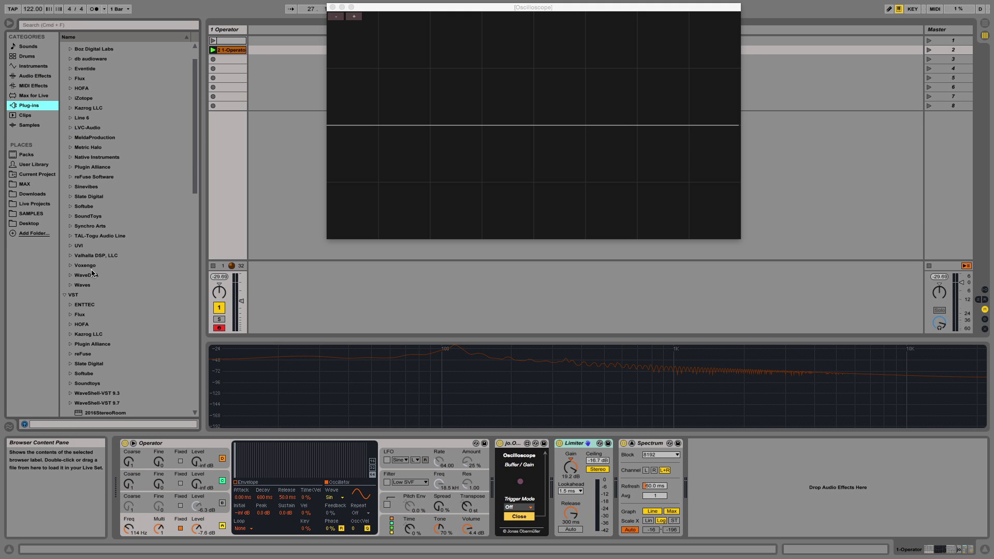
pyautogui.scroll(-15, 92, 272)
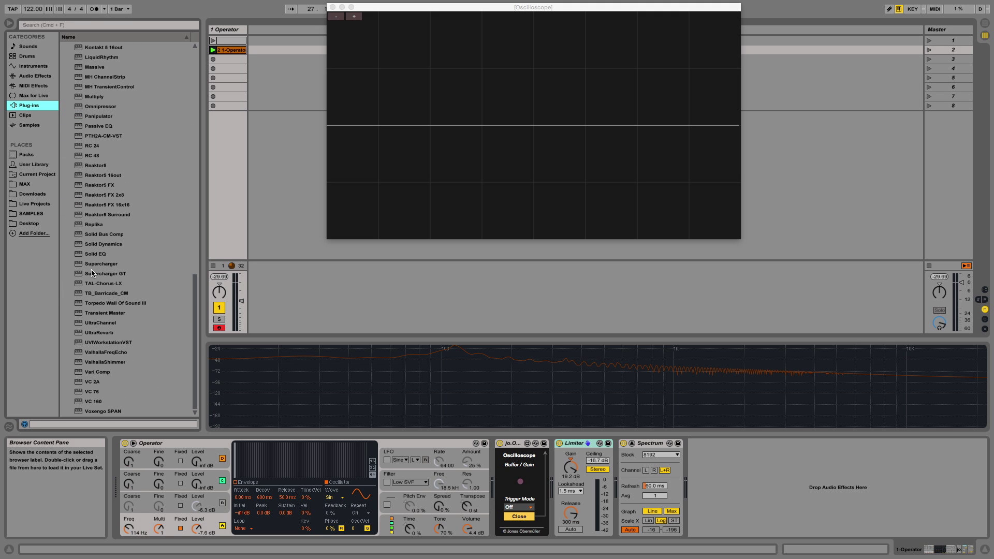
pyautogui.click(98, 402)
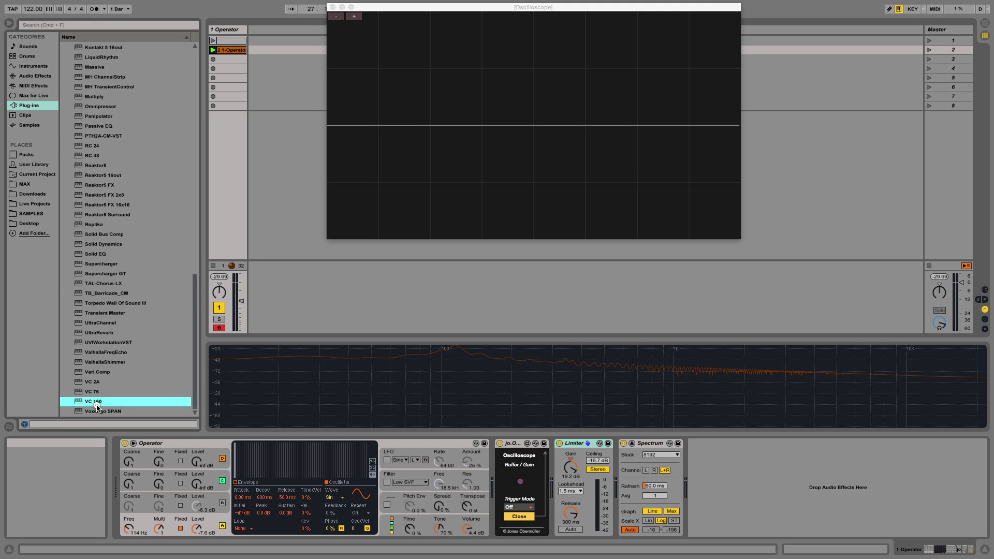
pyautogui.click(94, 384)
# - Insert VC 2A before the Limiter and start playback, comparing VC 2A bypassed and active
pyautogui.moveTo(95, 387); pyautogui.dragTo(558, 461)
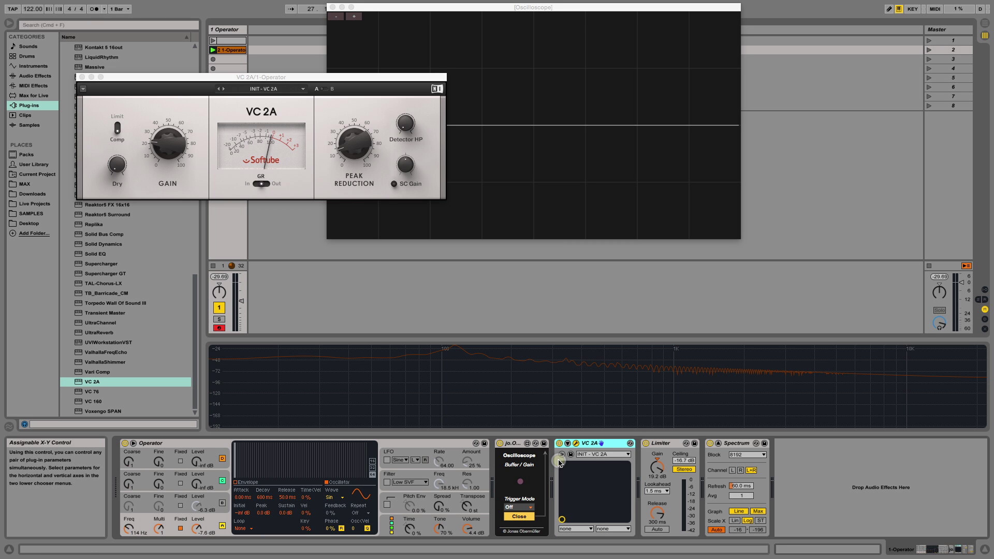
pyautogui.click(666, 441)
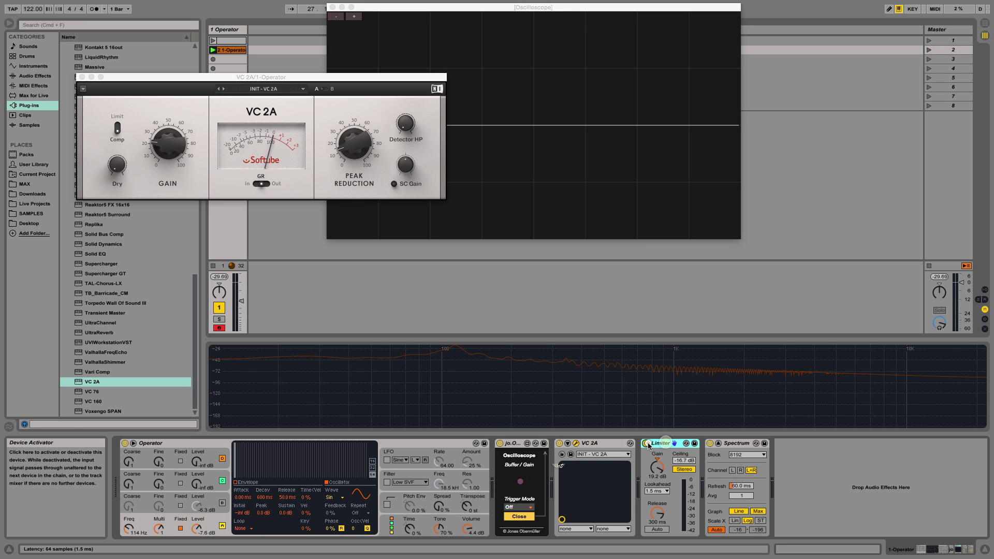
pyautogui.press('space')
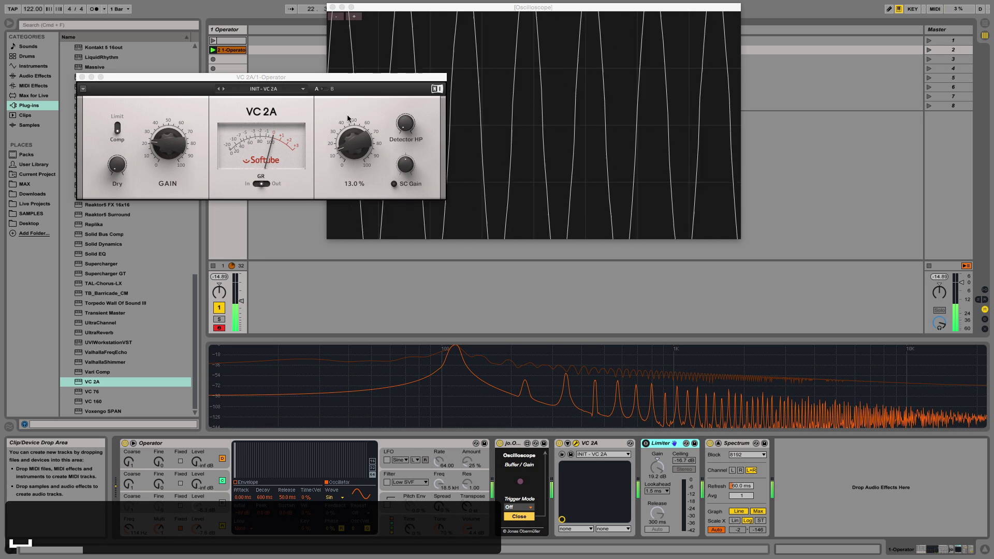
pyautogui.click(559, 444)
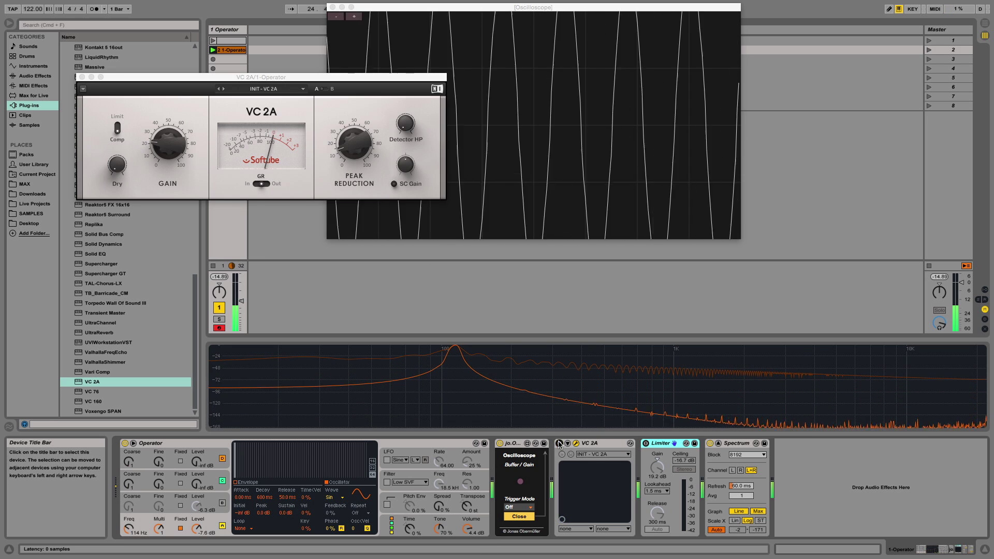
pyautogui.click(559, 443)
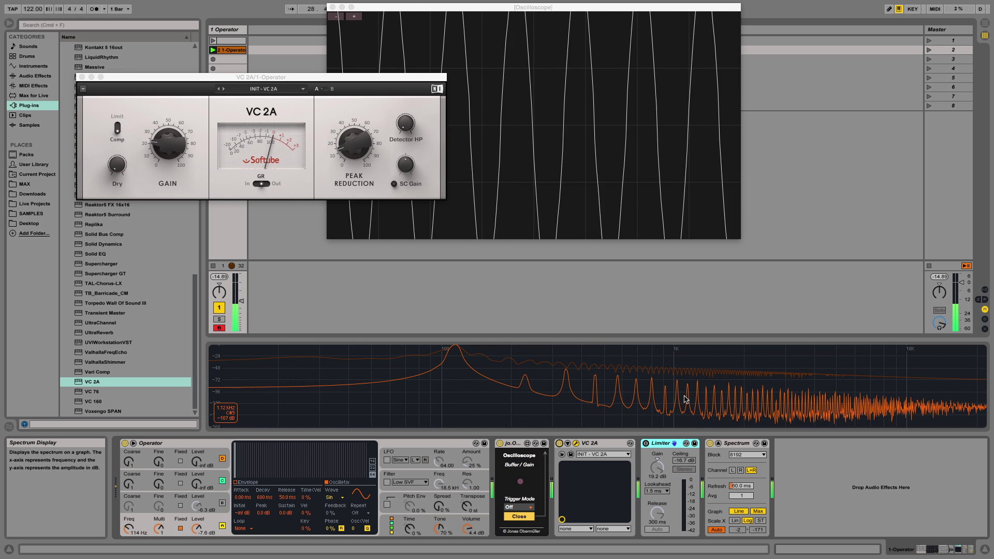
# - Set VC 2A's Peak Reduction to 22%
pyautogui.moveTo(343, 147); pyautogui.dragTo(342, 150)
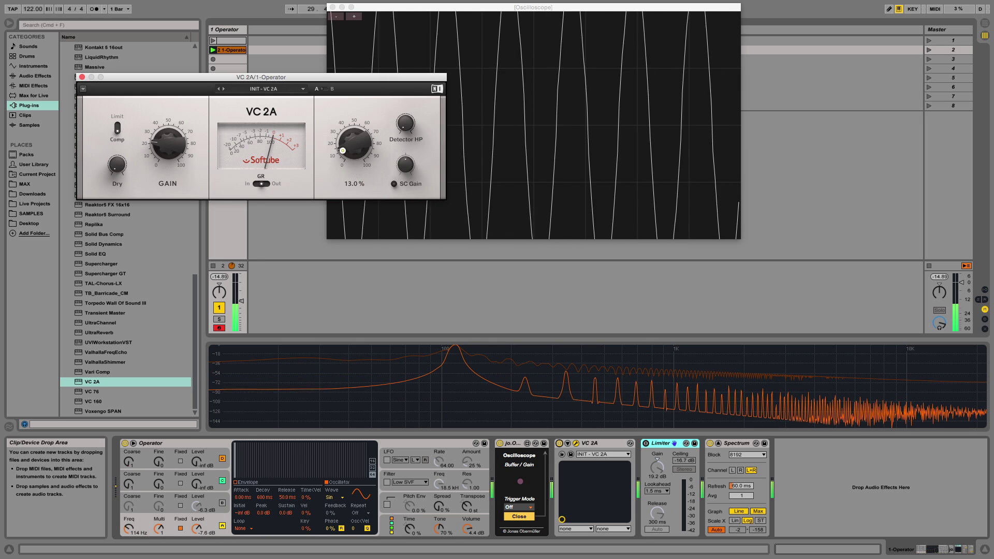
pyautogui.scroll(4, 343, 150)
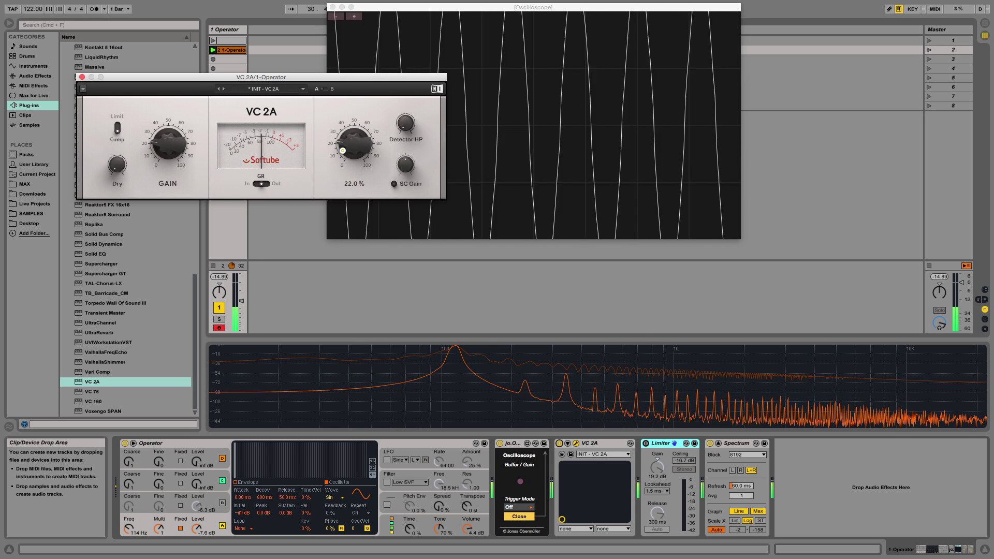
pyautogui.scroll(10, 343, 150)
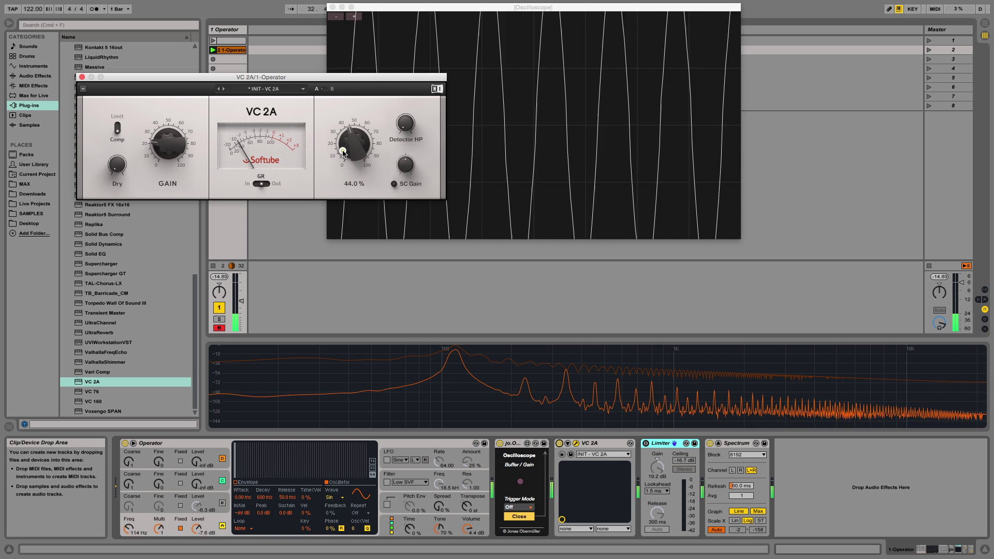
pyautogui.moveTo(455, 355)
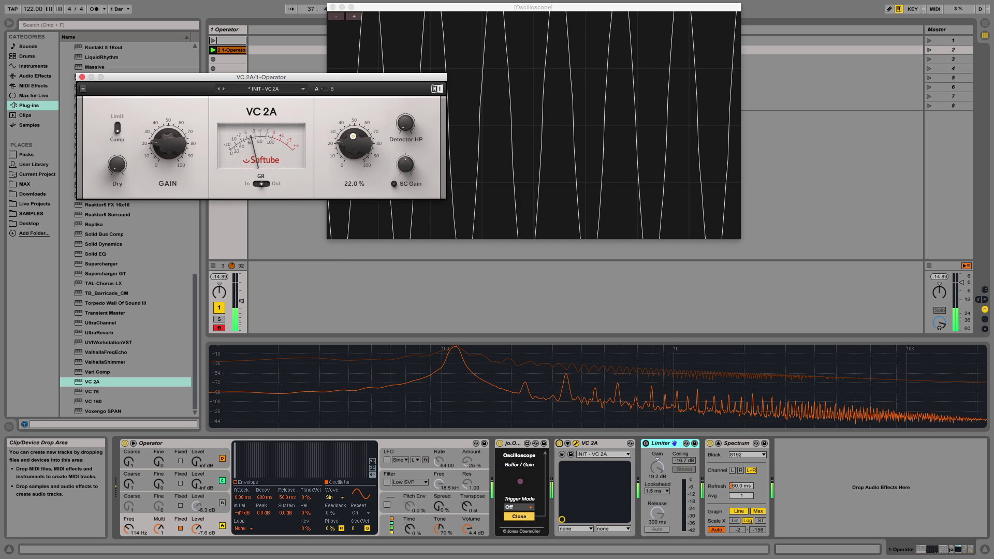
# - Place jo.Oscilloscope after the Limiter, lower its buffer gain, and move the VC 2A window over it
pyautogui.press('space')
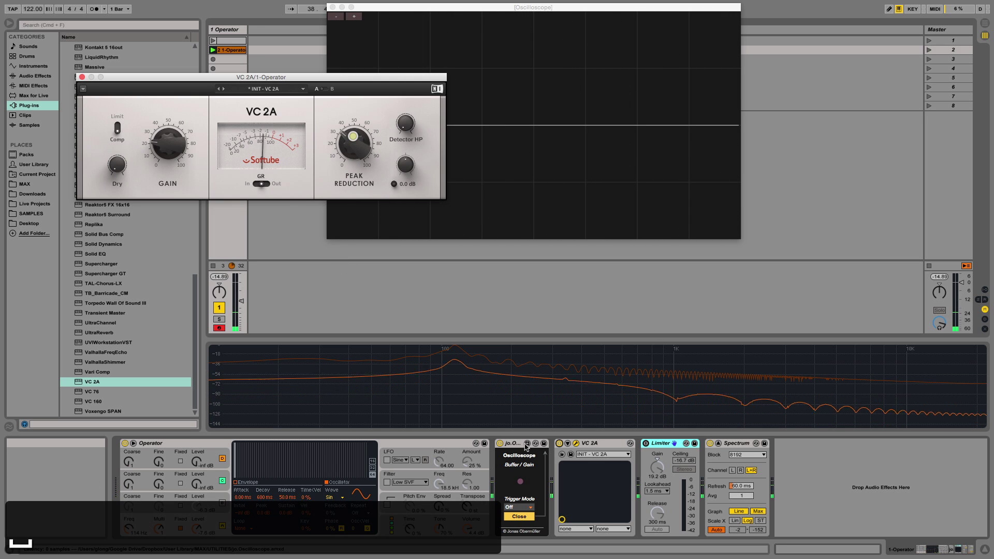
pyautogui.moveTo(512, 443); pyautogui.dragTo(704, 456)
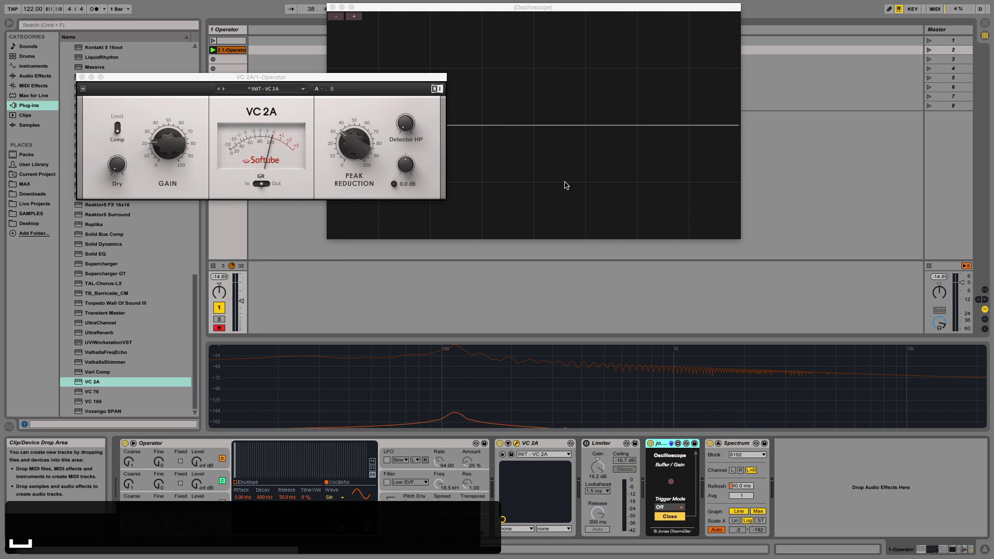
pyautogui.press('space')
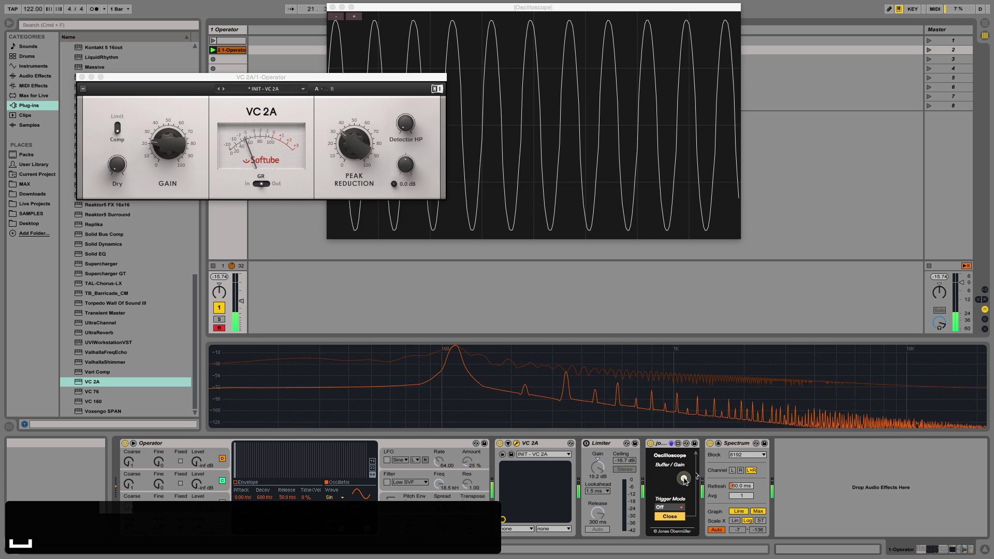
pyautogui.moveTo(684, 480); pyautogui.dragTo(678, 492)
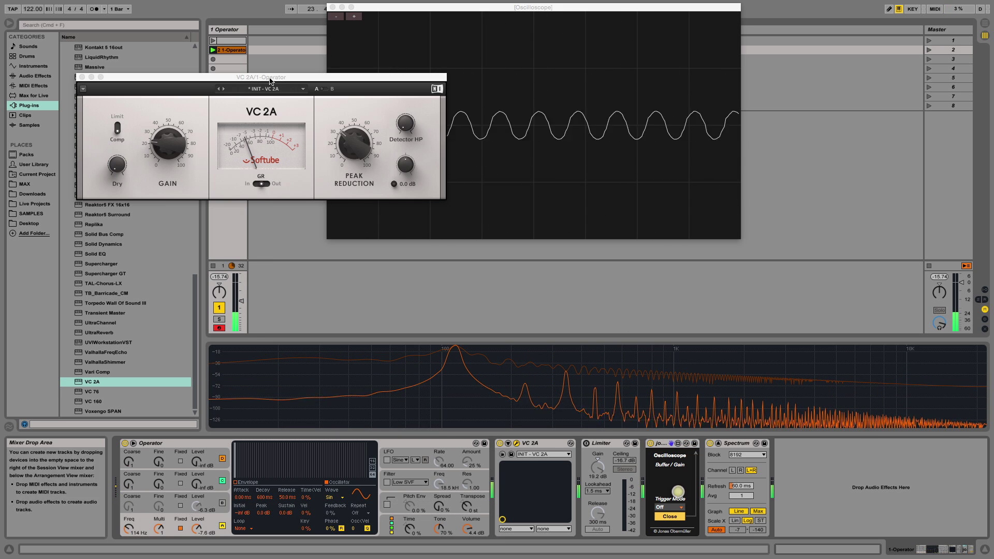
pyautogui.moveTo(275, 77); pyautogui.dragTo(519, 72)
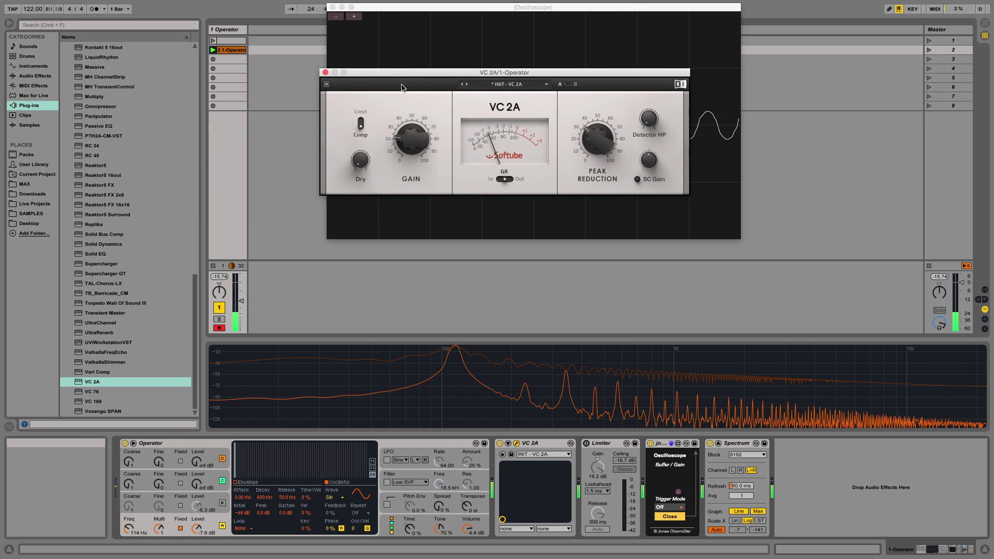
# - Reposition the VC 2A window, select Osc A's fixed frequency, and bypass then re-enable VC 2A to compare
pyautogui.moveTo(406, 72); pyautogui.dragTo(467, 253)
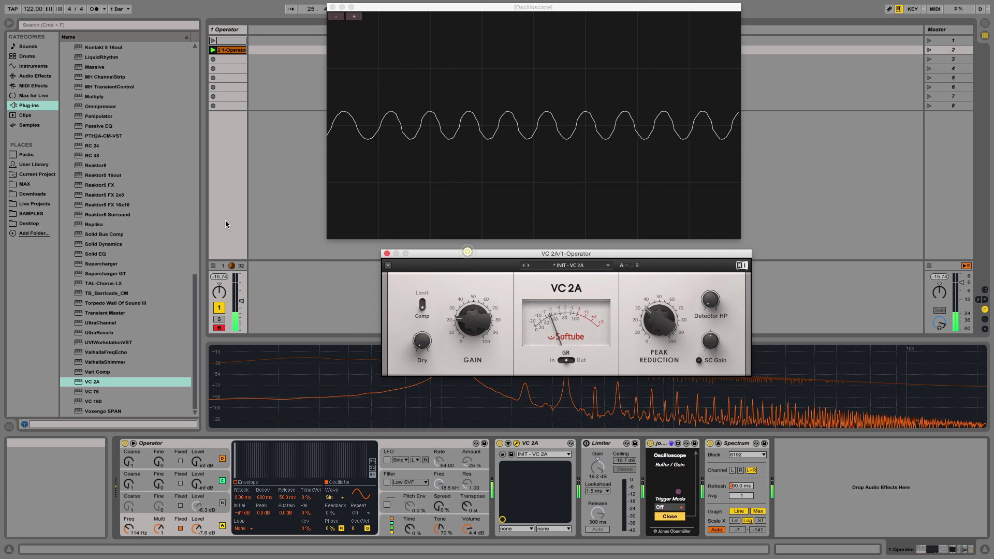
pyautogui.click(128, 528)
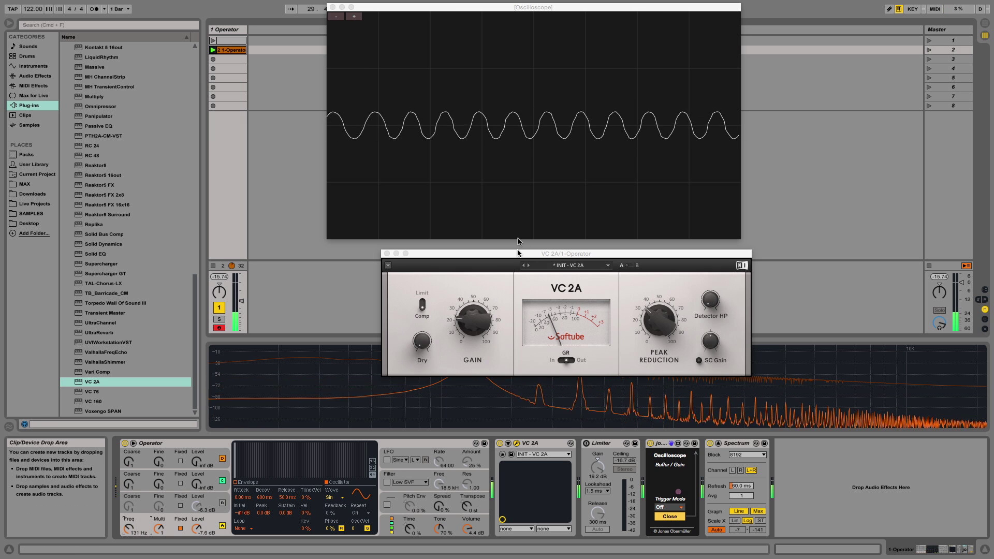
pyautogui.click(500, 444)
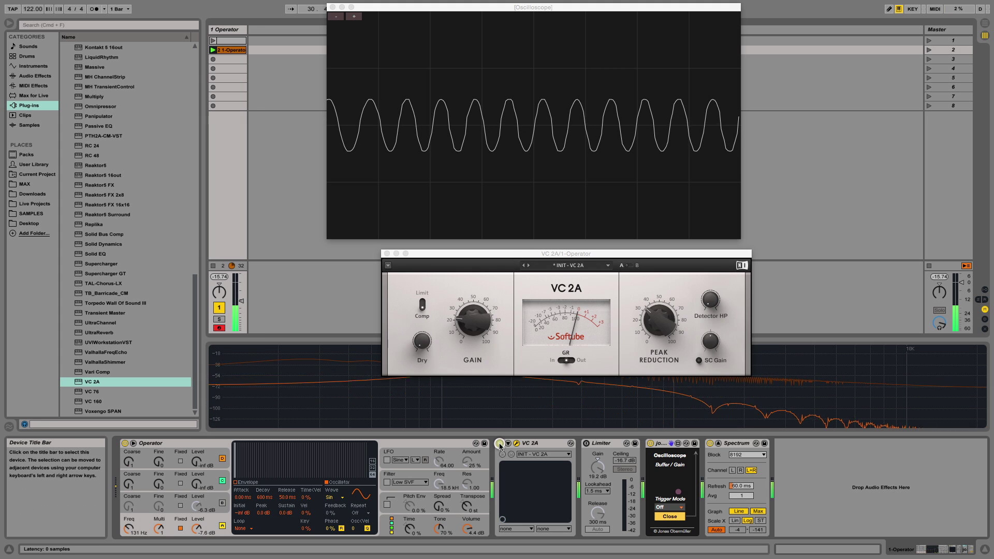
pyautogui.click(500, 444)
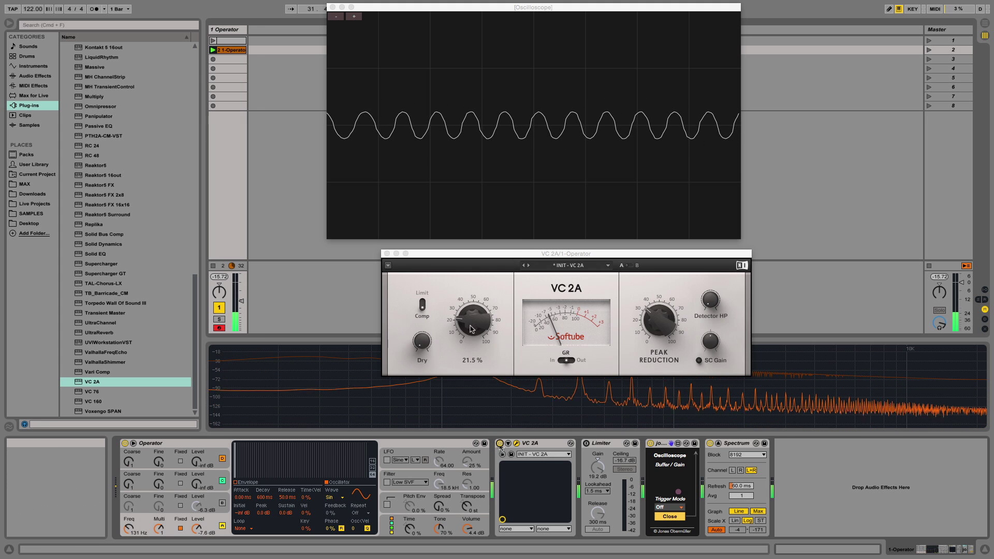
# - Raise VC 2A gain from 21.5% to 33.5%, close its window, and toggle the device off and on
pyautogui.moveTo(472, 322); pyautogui.dragTo(472, 307)
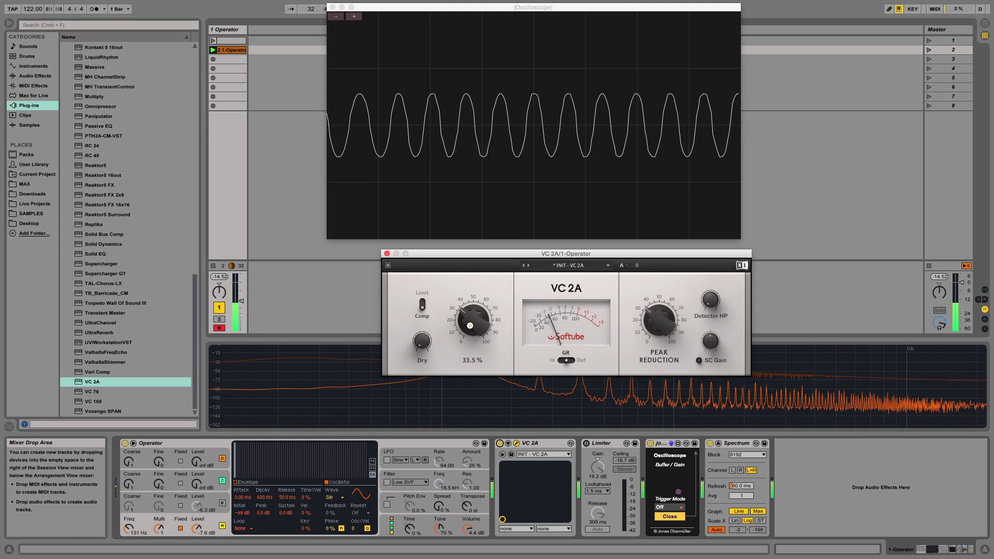
pyautogui.click(516, 444)
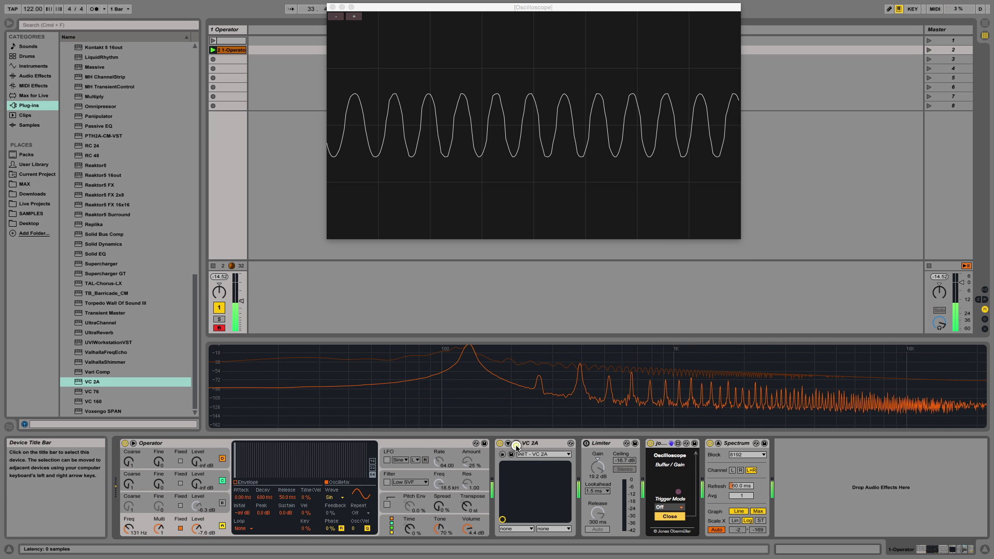
pyautogui.click(500, 444)
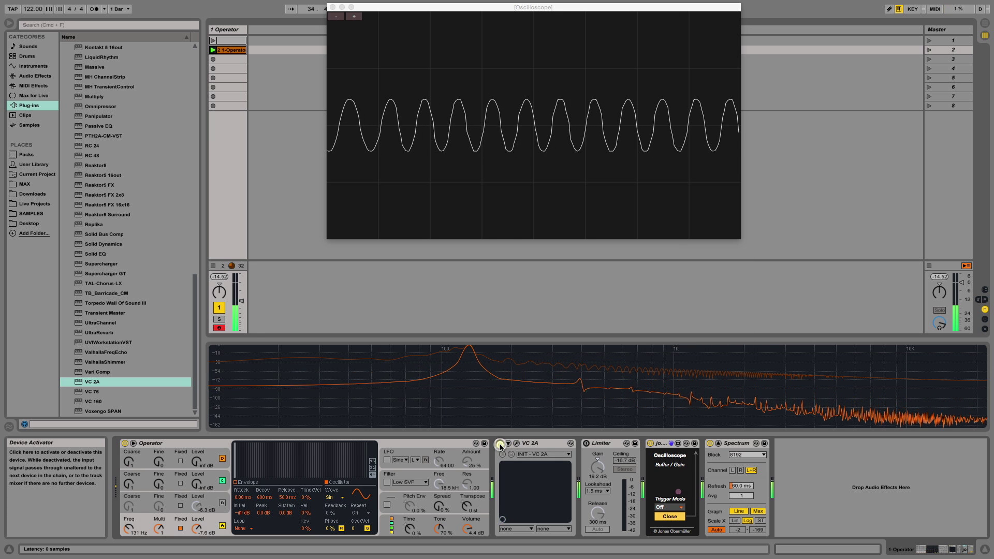
pyautogui.click(500, 444)
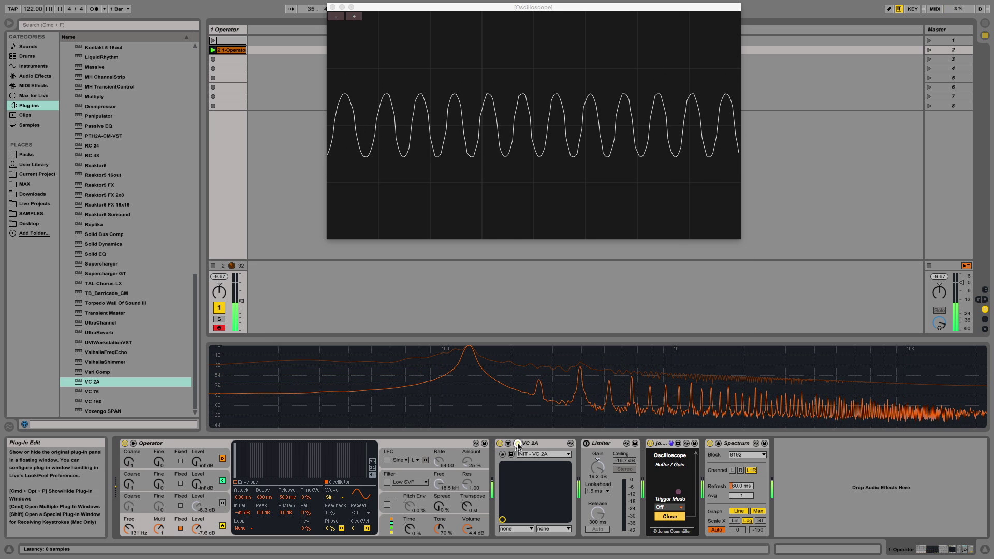
# - Reopen VC 2A, switch it to limit mode, and settle peak reduction at 54% after trying 75%
pyautogui.click(518, 446)
pyautogui.click(651, 309)
pyautogui.moveTo(650, 309); pyautogui.dragTo(651, 310)
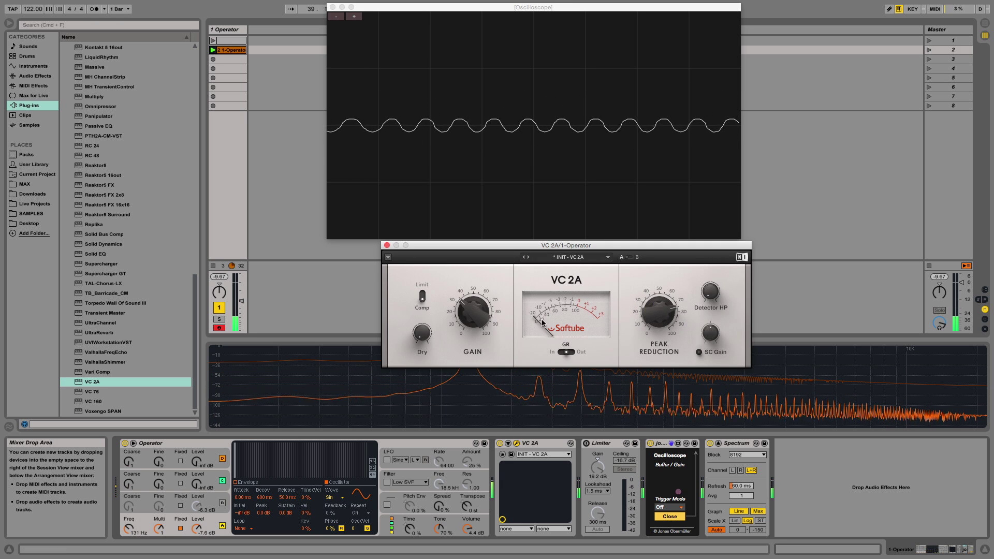
pyautogui.click(421, 294)
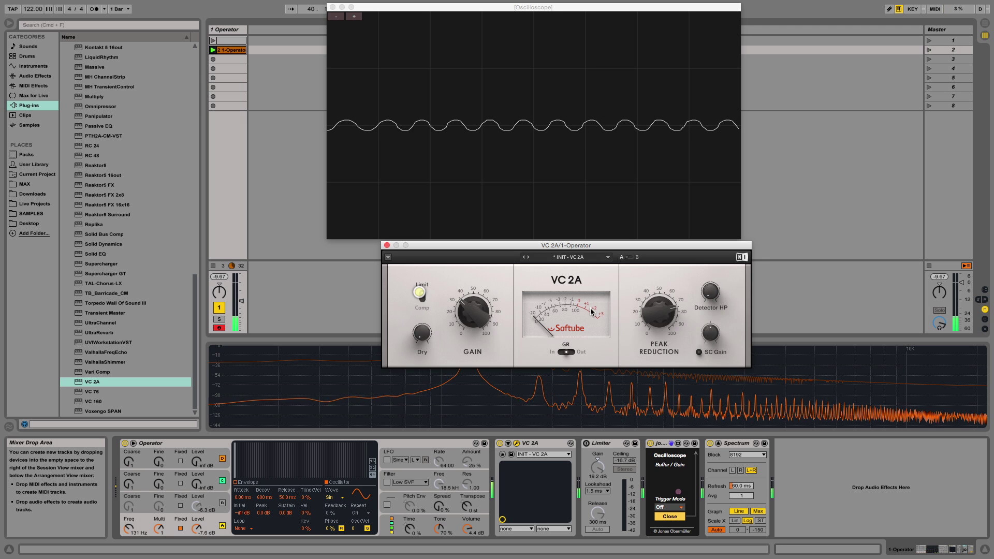
pyautogui.moveTo(655, 308); pyautogui.dragTo(654, 304)
pyautogui.moveTo(588, 245); pyautogui.dragTo(524, 184)
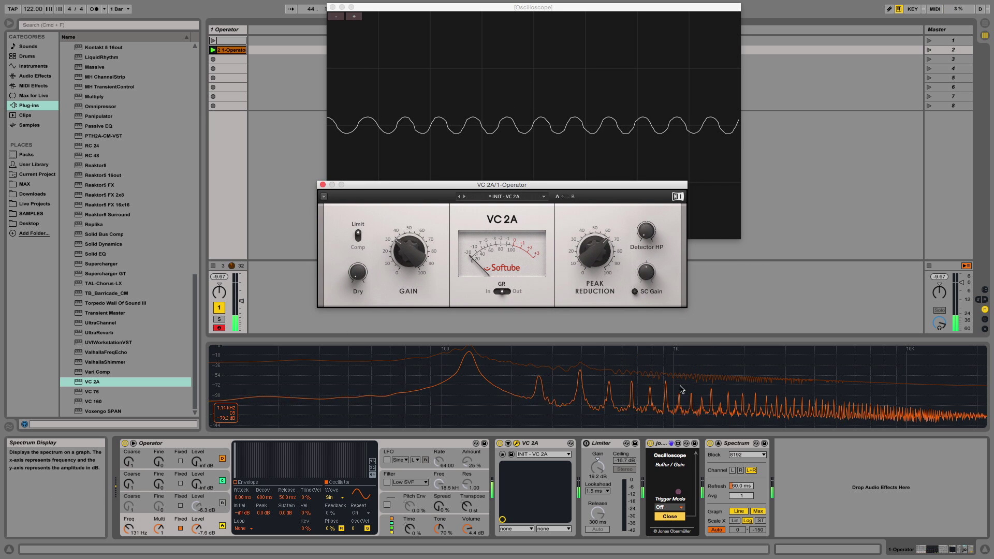
# - Bypass and re-enable VC 2A twice to compare the processed and dry sound
pyautogui.click(502, 443)
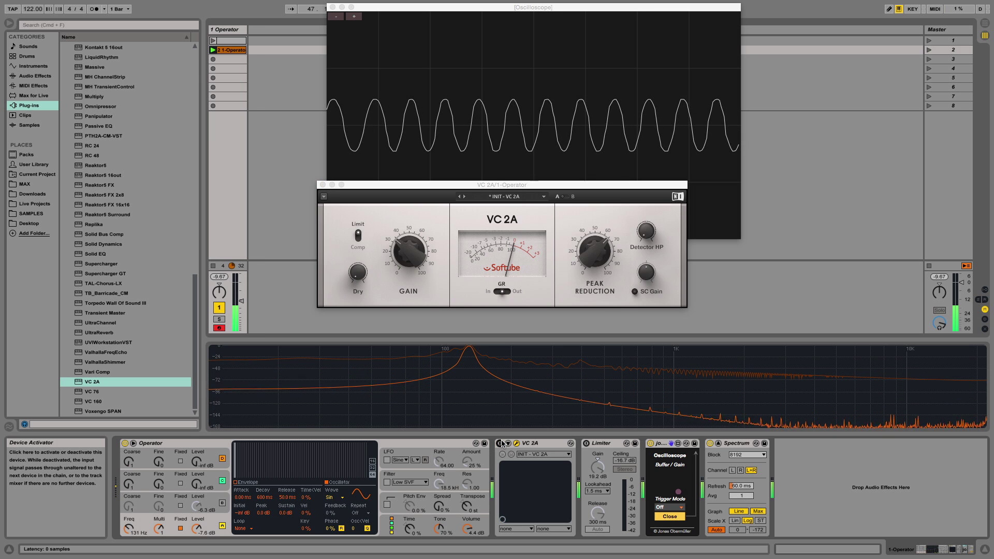
pyautogui.click(502, 444)
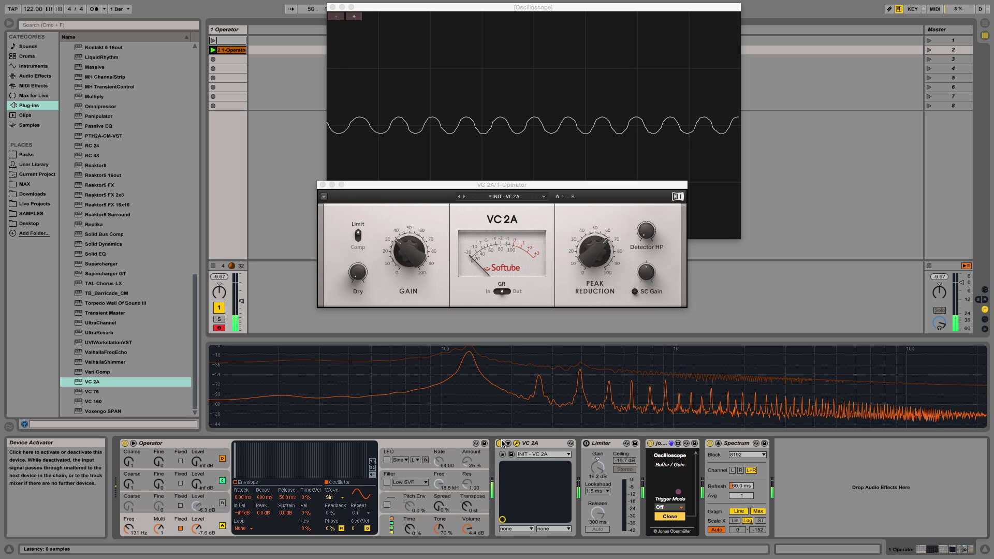
pyautogui.click(502, 444)
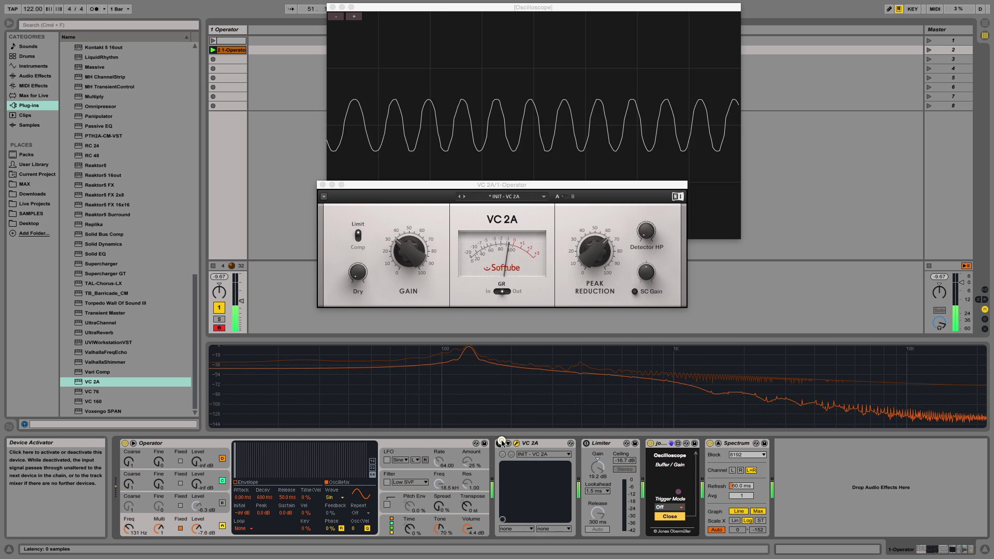
pyautogui.click(501, 444)
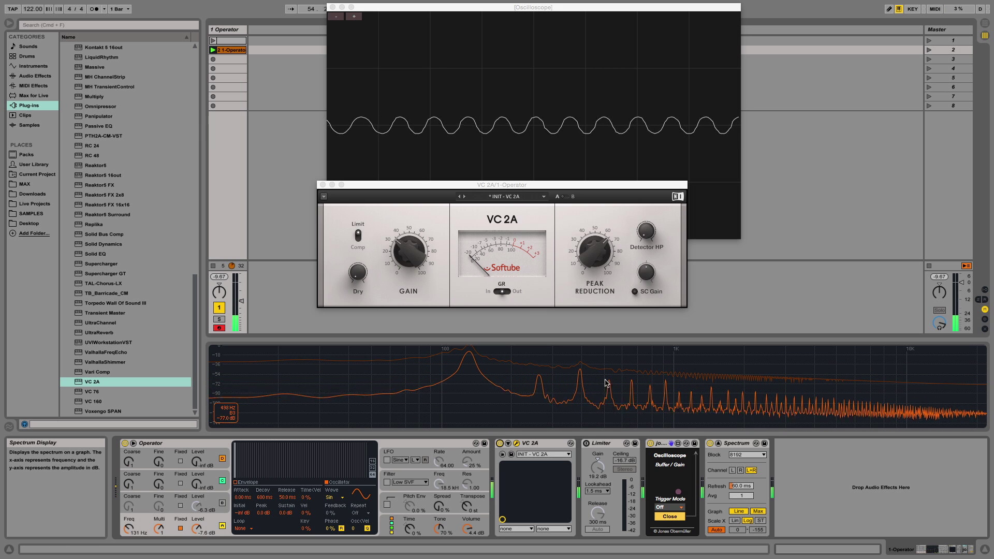
# - Close the VC 2A window, turn Osc B on, switch Osc D off, and turn Osc A back on
pyautogui.click(322, 185)
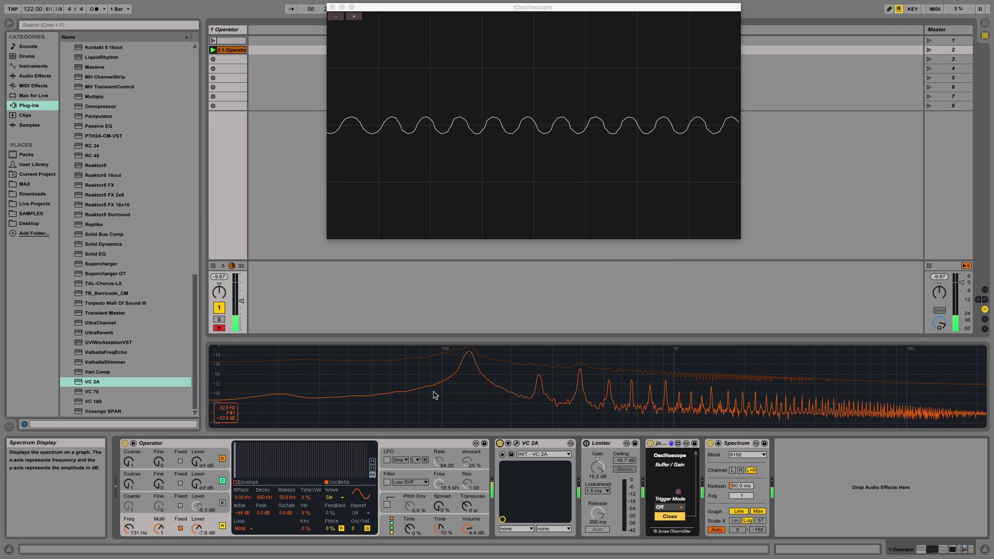
pyautogui.click(224, 504)
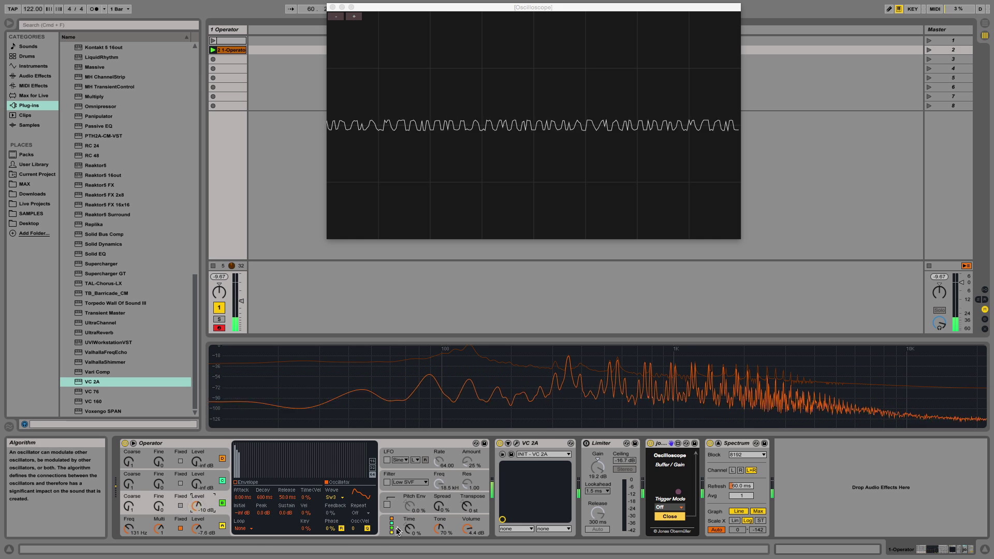
pyautogui.click(224, 525)
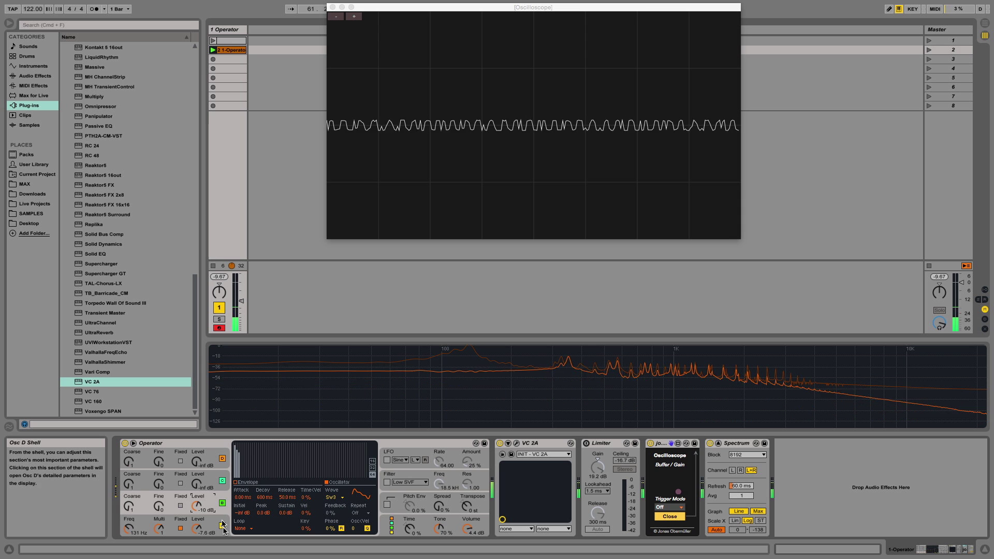
pyautogui.click(223, 525)
# - Lower Osc B's level to -70 dB and raise Osc C's level from -70 to -53 dB
pyautogui.moveTo(204, 514); pyautogui.dragTo(204, 533)
pyautogui.click(387, 531)
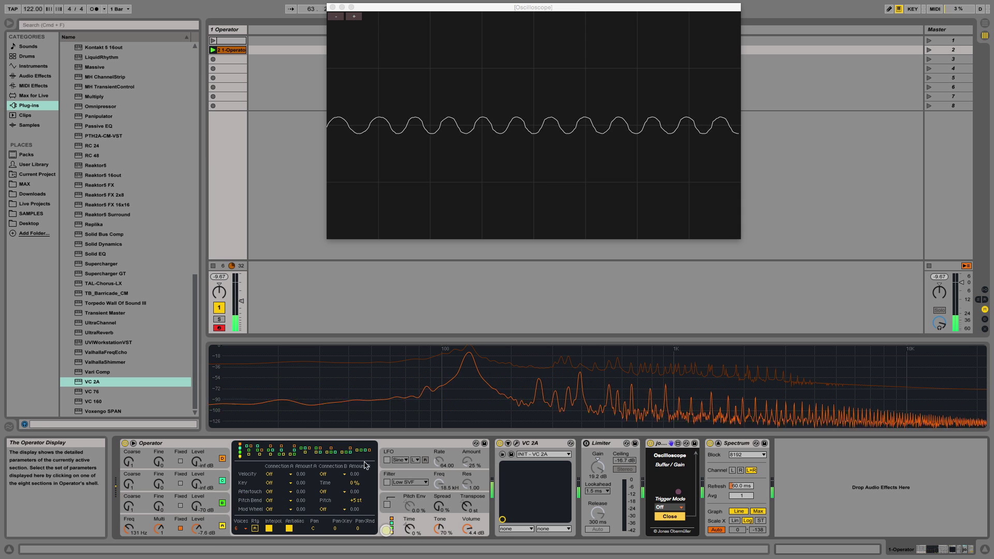
pyautogui.moveTo(193, 511); pyautogui.dragTo(196, 506)
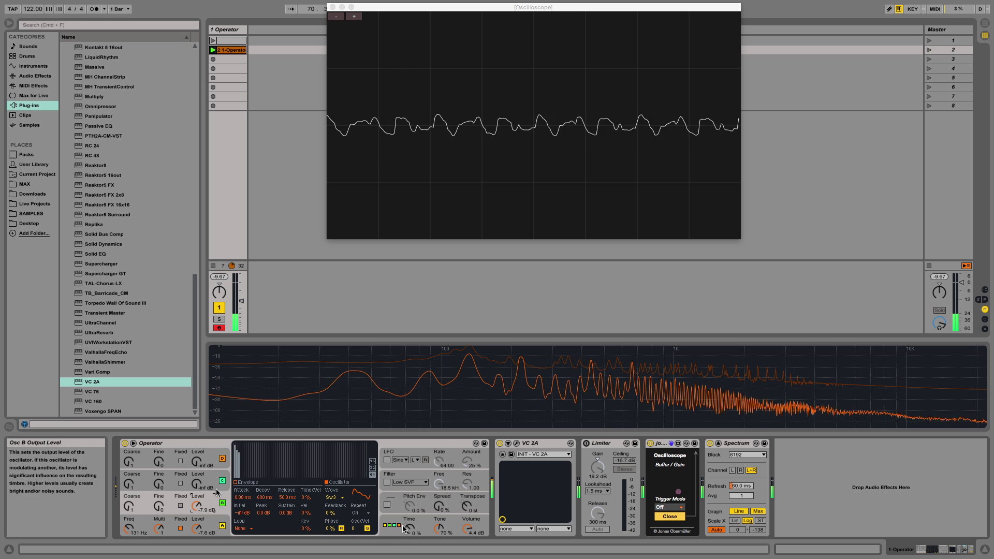
# - Switch Osc B's waveform to sine and bypass the VC 2A compressor
pyautogui.click(342, 497)
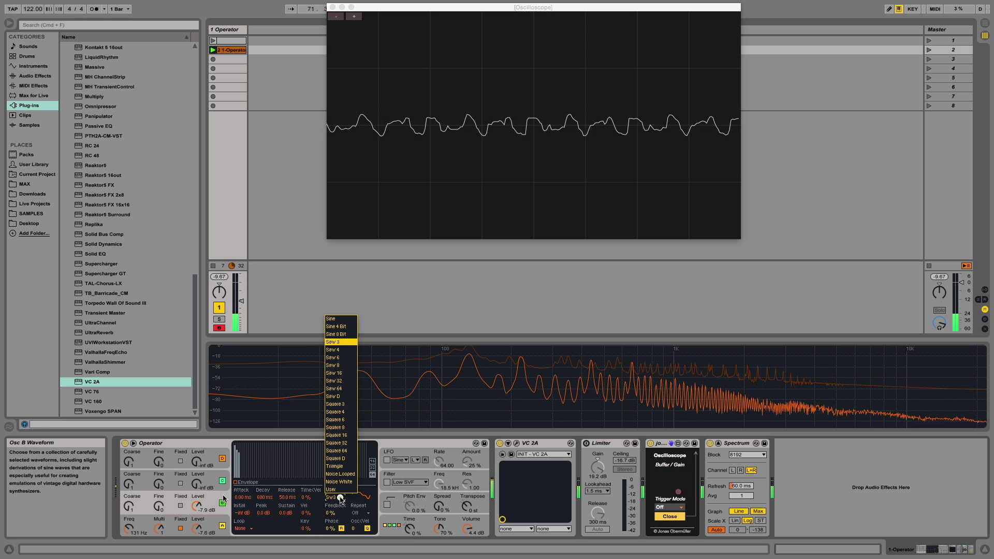
pyautogui.click(338, 319)
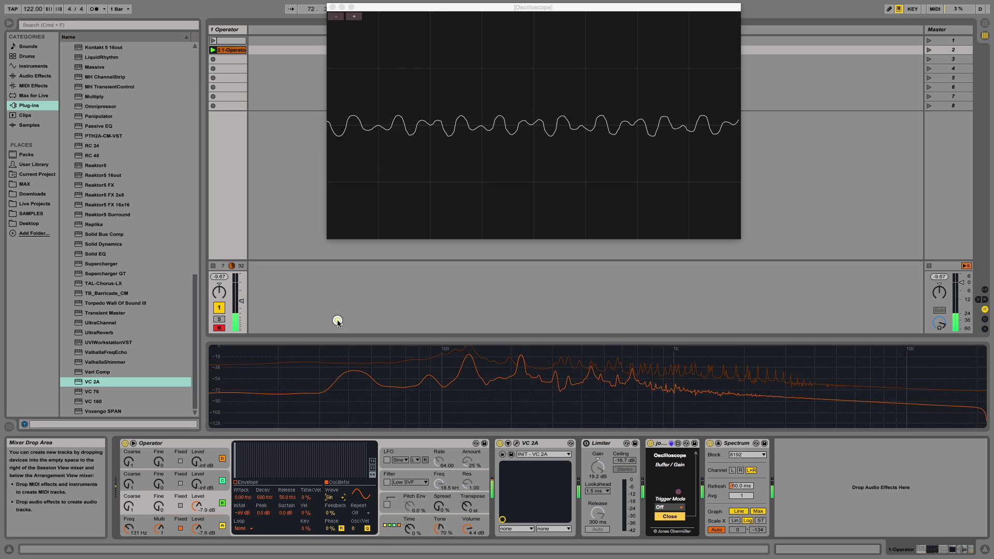
pyautogui.click(209, 526)
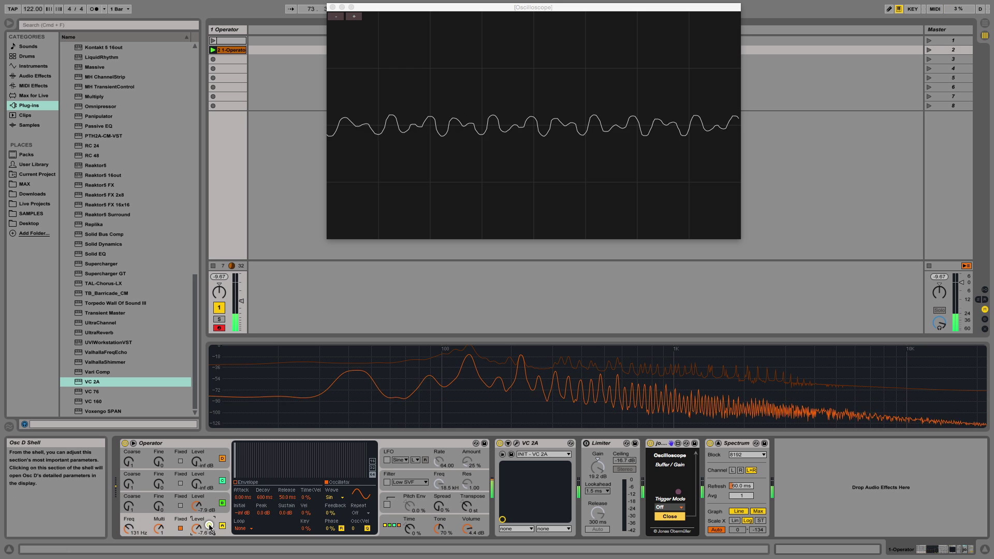
pyautogui.click(498, 444)
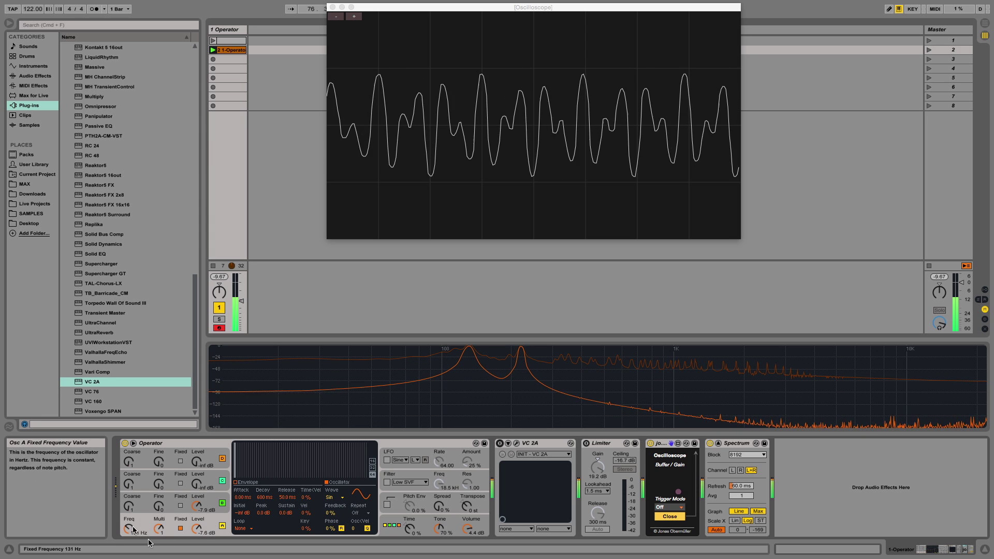
# - Turn off Osc A's fixed frequency and raise its coarse tuning by one step
pyautogui.click(180, 528)
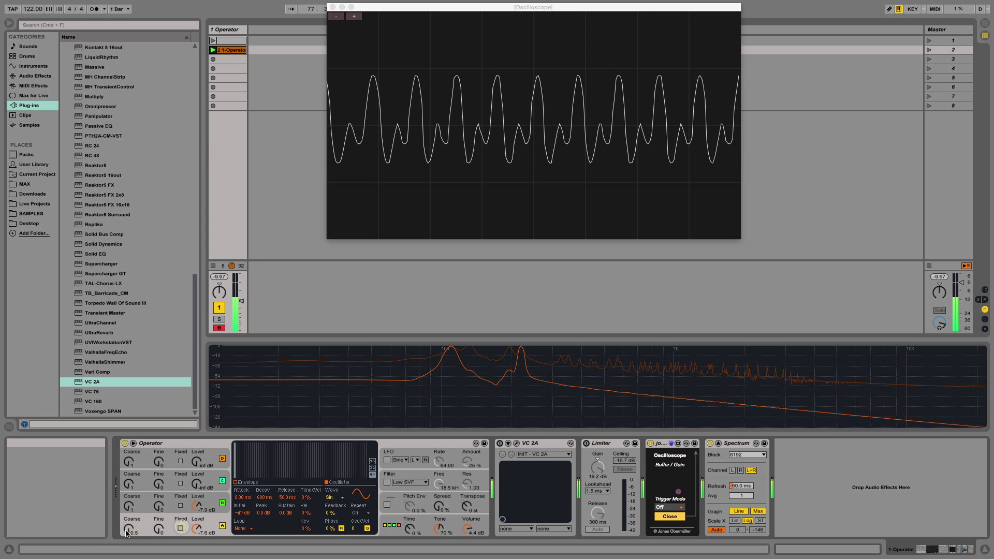
pyautogui.click(127, 529)
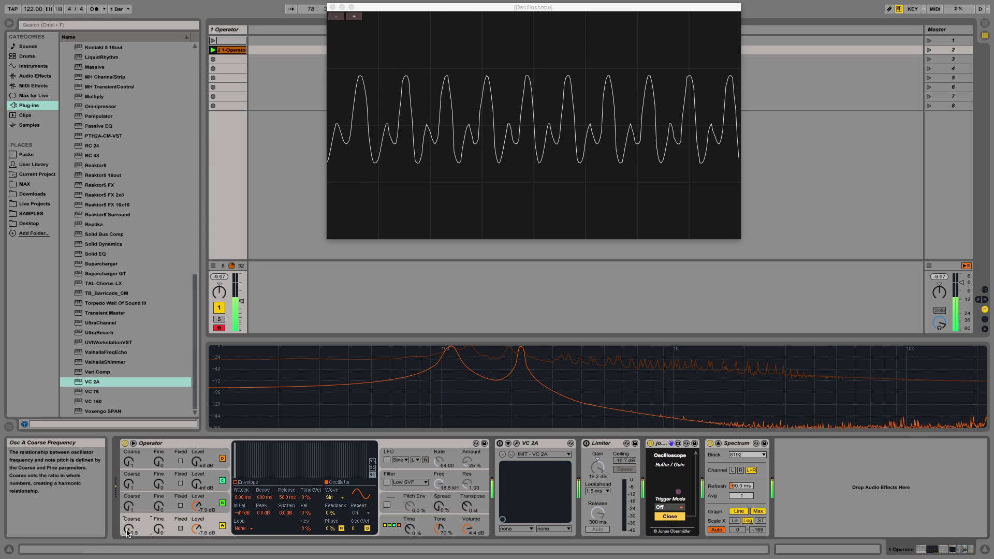
pyautogui.press('Up')
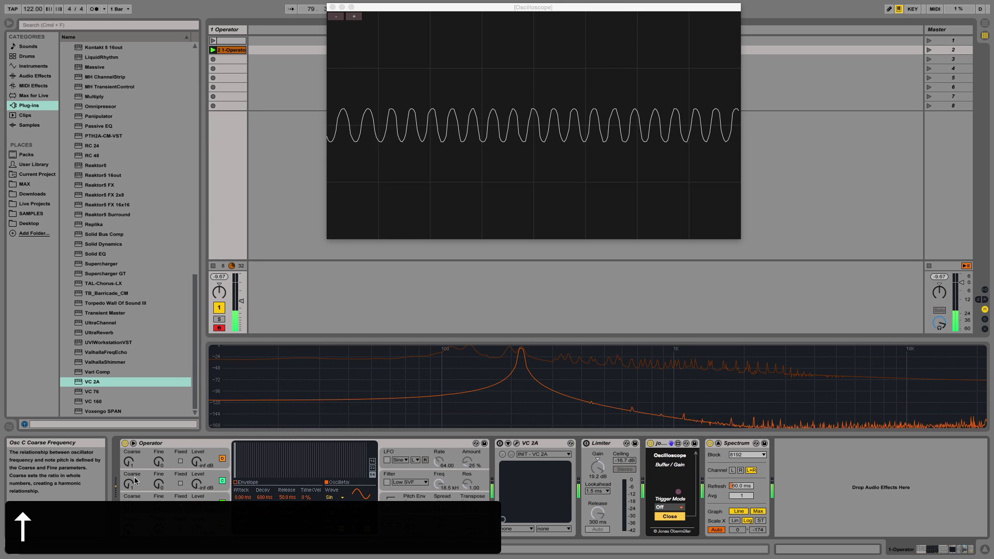
# - Toggle Osc B off and on repeatedly to compare the sound with and without it
pyautogui.click(203, 504)
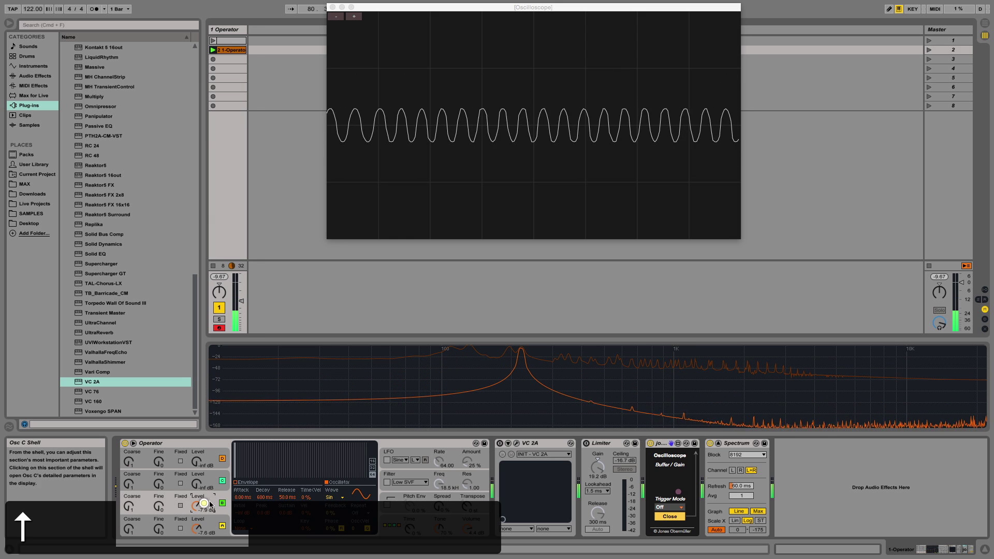
pyautogui.click(222, 503)
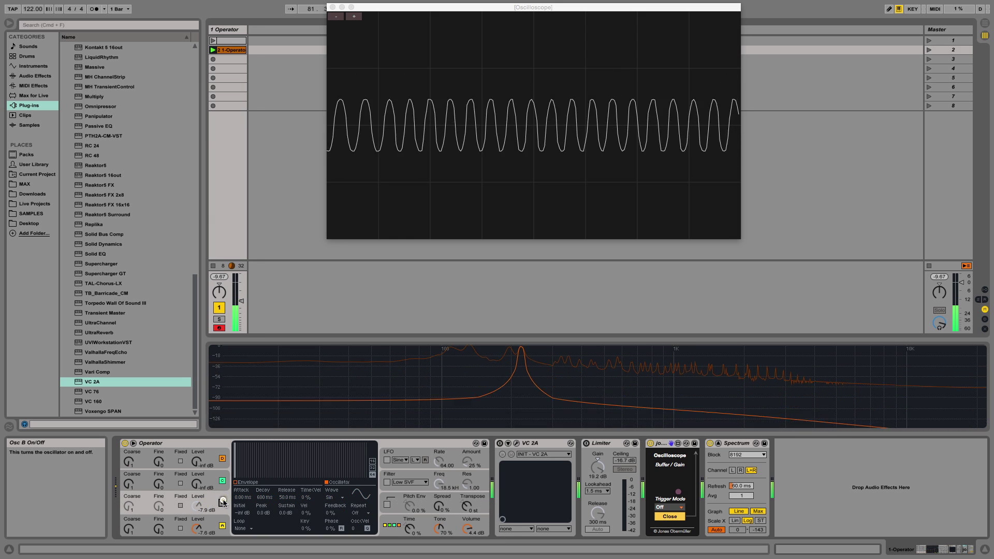
pyautogui.click(223, 502)
pyautogui.click(223, 502)
pyautogui.click(223, 502)
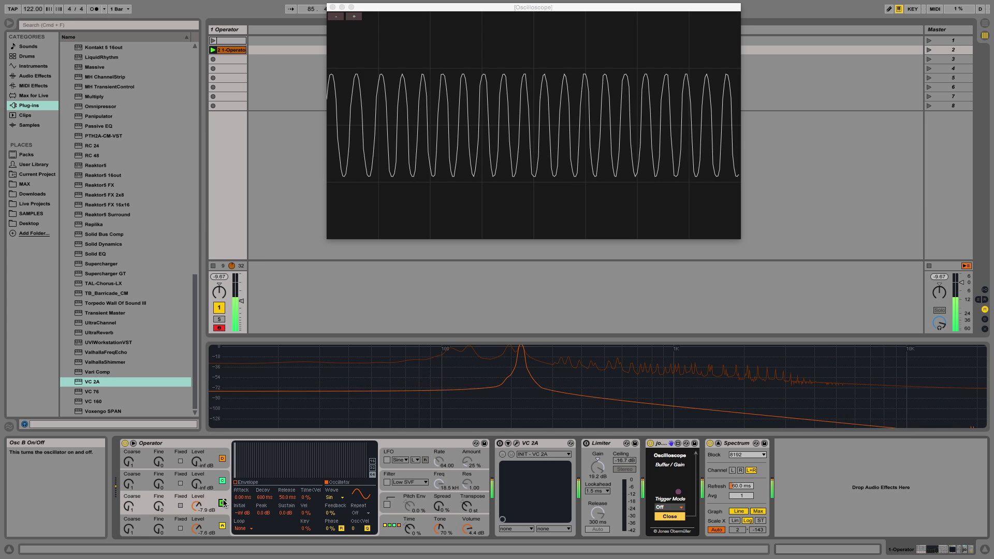
# - Give Osc B the Square 64 waveform and drag its level from -44 dB down to -inf dB
pyautogui.click(335, 498)
pyautogui.click(336, 451)
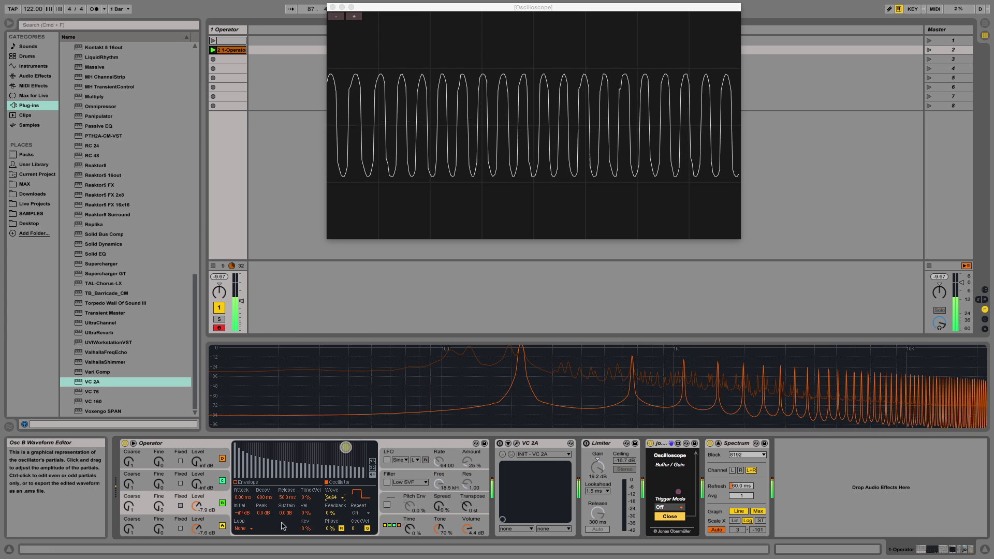
pyautogui.moveTo(197, 503)
pyautogui.mouseDown()
pyautogui.moveTo(197, 512)
pyautogui.moveTo(196, 501)
pyautogui.mouseUp()
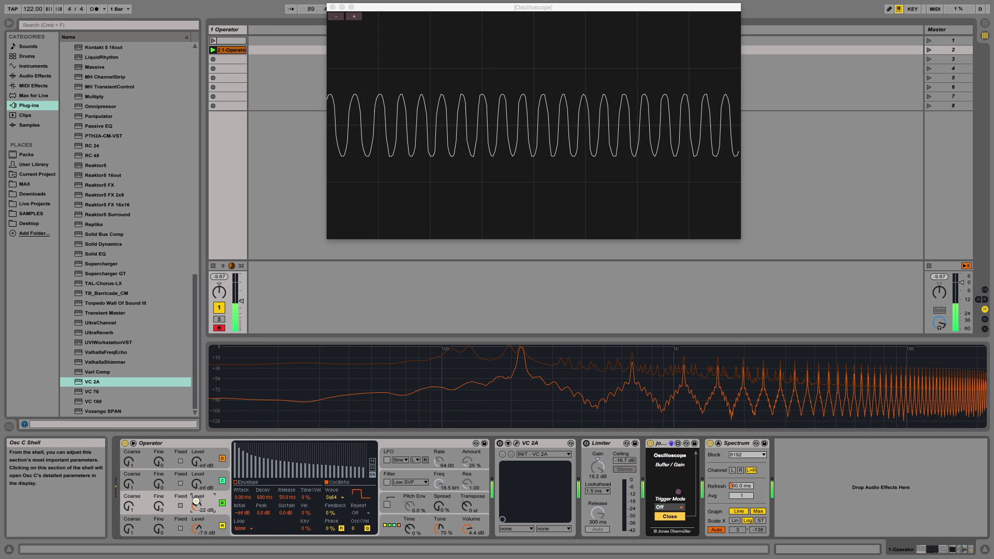
pyautogui.moveTo(196, 501); pyautogui.dragTo(196, 518)
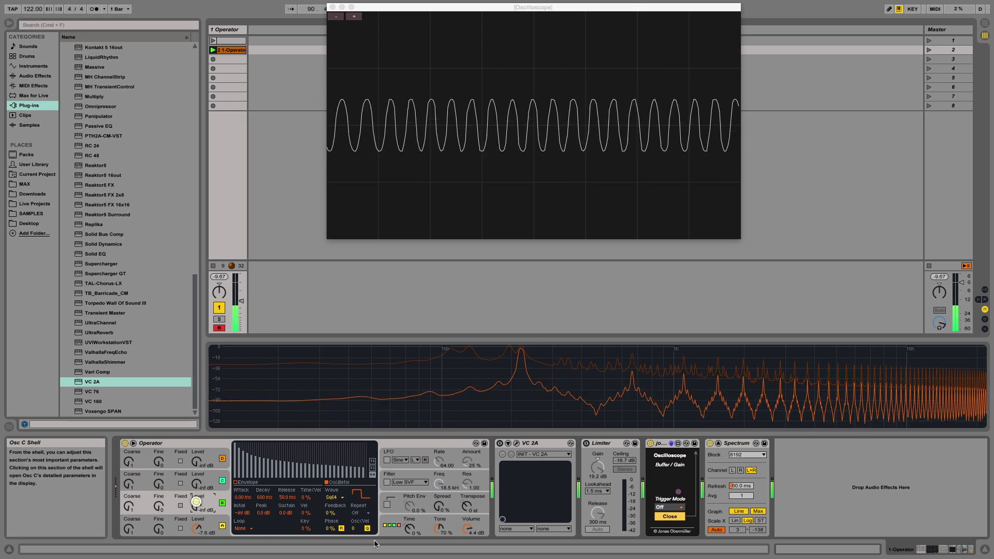
pyautogui.click(399, 530)
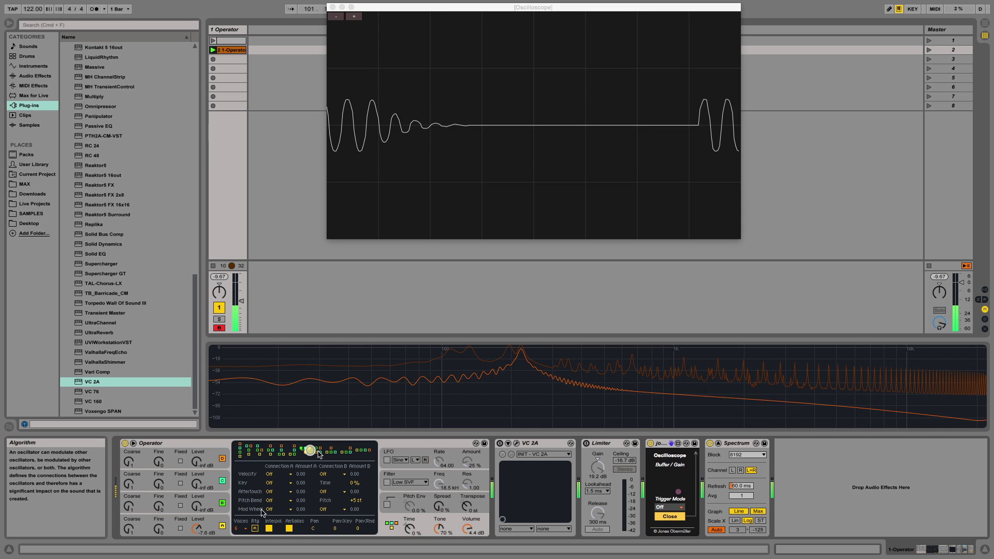
# - Raise Osc B's level from silence, sweep it to about -15 dB, then stop playback
pyautogui.click(197, 505)
pyautogui.moveTo(197, 505); pyautogui.dragTo(196, 503)
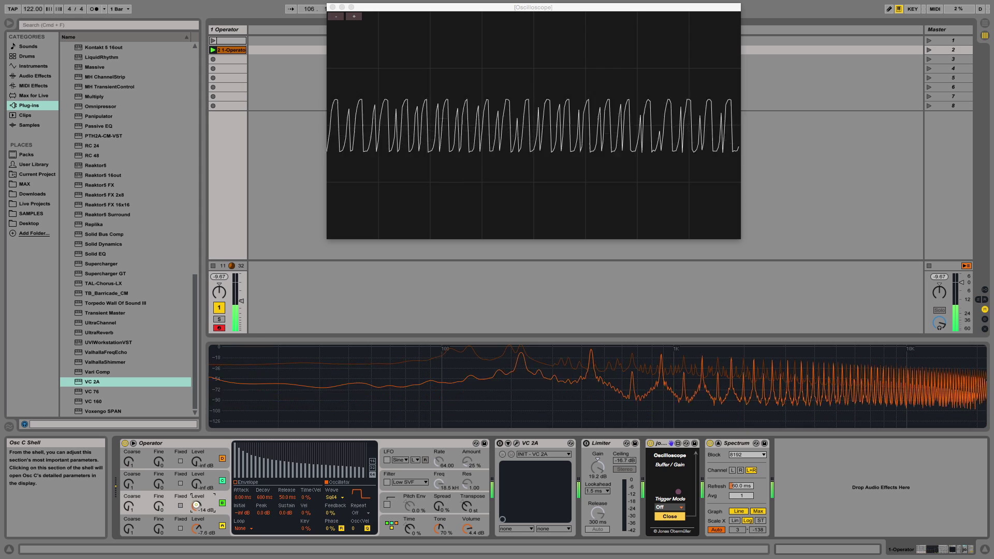
pyautogui.moveTo(195, 506)
pyautogui.mouseDown()
pyautogui.moveTo(196, 517)
pyautogui.moveTo(197, 504)
pyautogui.mouseUp()
pyautogui.press('space')
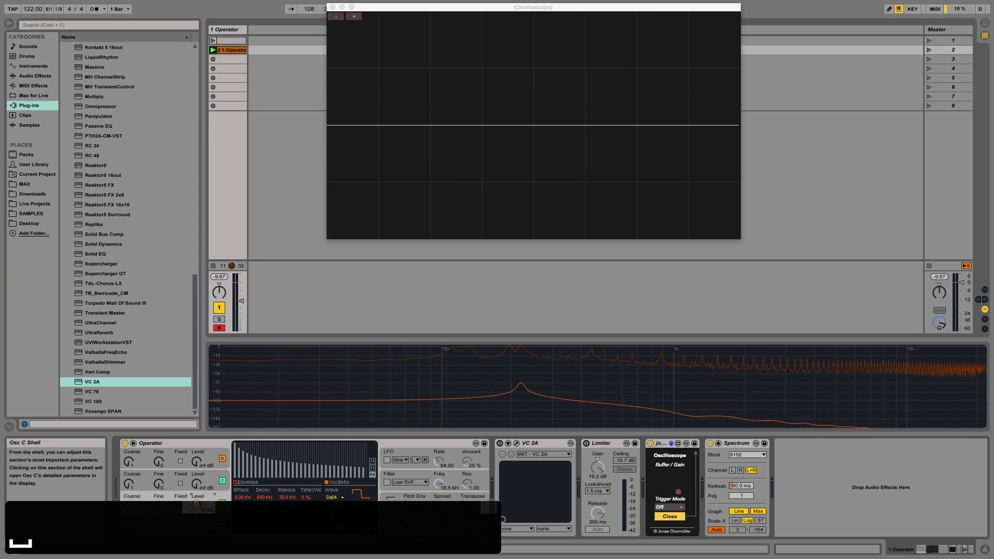
# - Open Osc B's envelope graph and experiment with attack, decay and release times while auditioning
pyautogui.click(239, 483)
pyautogui.moveTo(237, 445); pyautogui.dragTo(278, 446)
pyautogui.press('space')
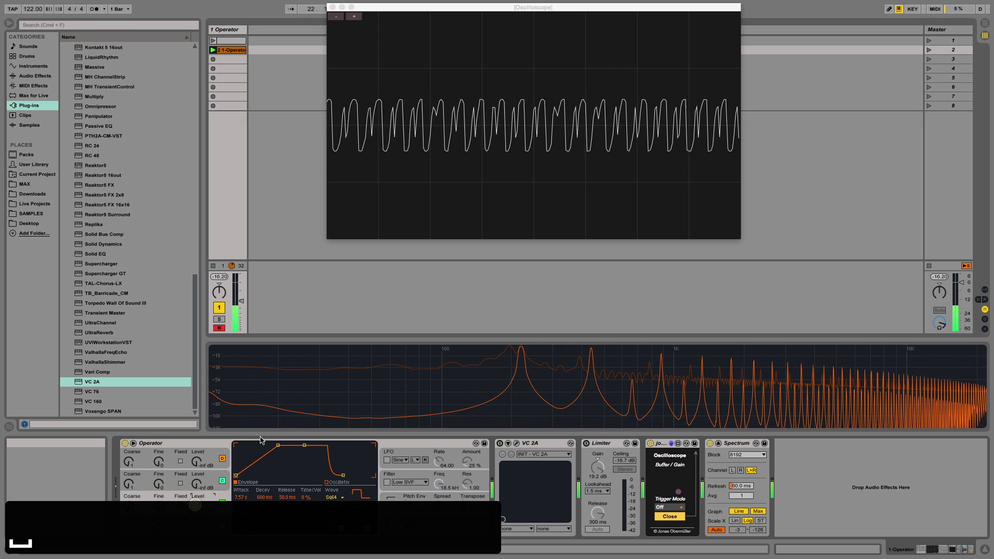
pyautogui.click(263, 498)
pyautogui.click(240, 495)
pyautogui.press('space')
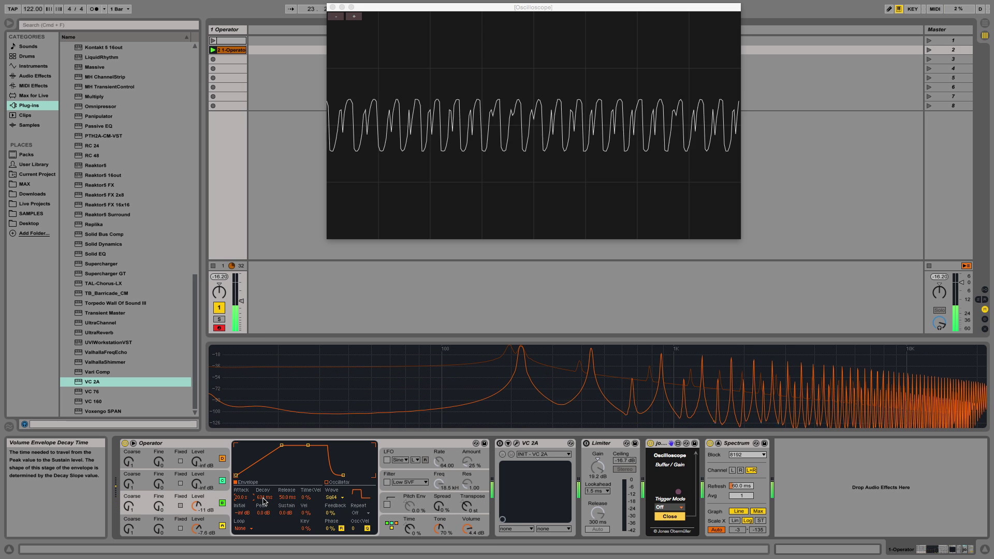
pyautogui.moveTo(285, 499); pyautogui.dragTo(284, 493)
pyautogui.press('space')
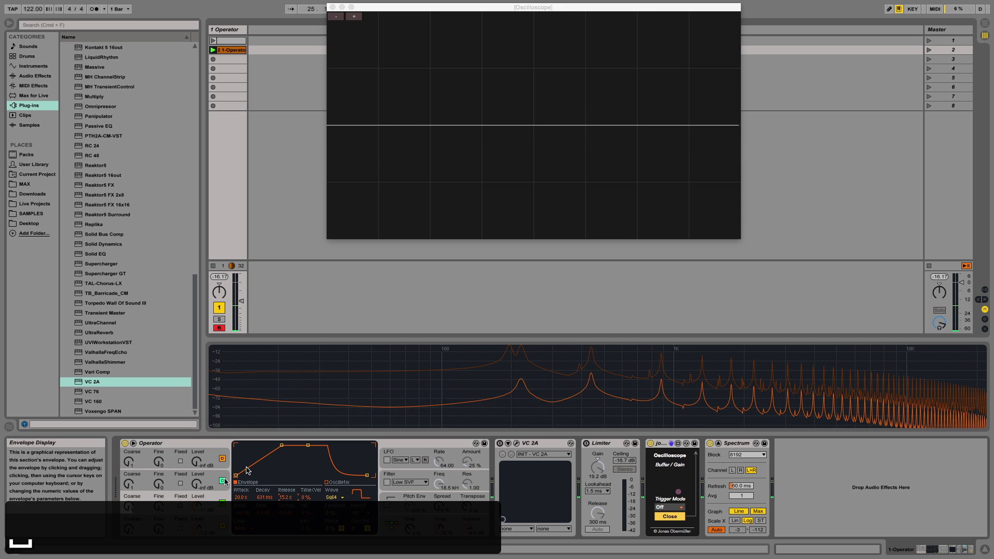
# - Shorten the envelope decay to 199 ms and set the attack to 0.00 ms, auditioning the pluck
pyautogui.click(278, 446)
pyautogui.moveTo(278, 446); pyautogui.dragTo(278, 448)
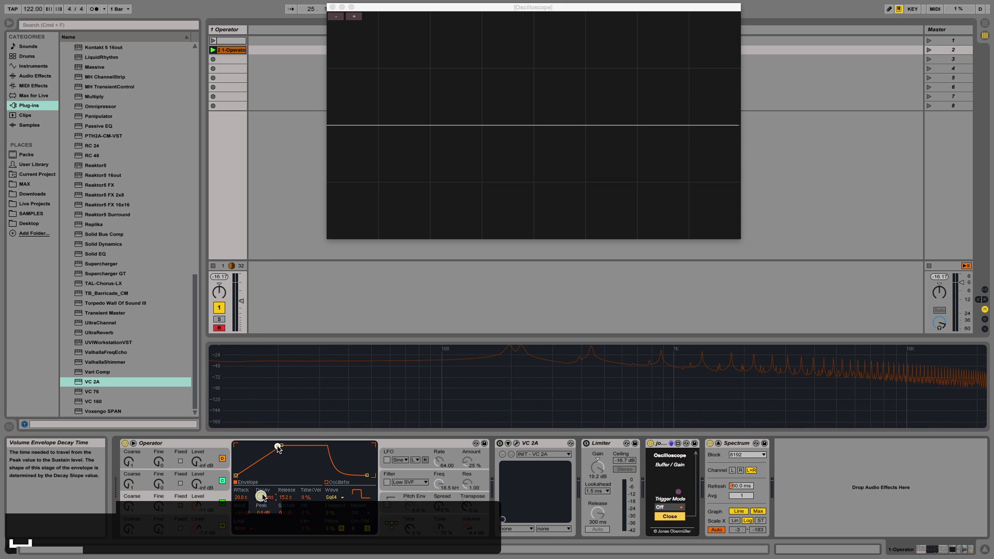
pyautogui.moveTo(242, 495); pyautogui.dragTo(288, 519)
pyautogui.press('space')
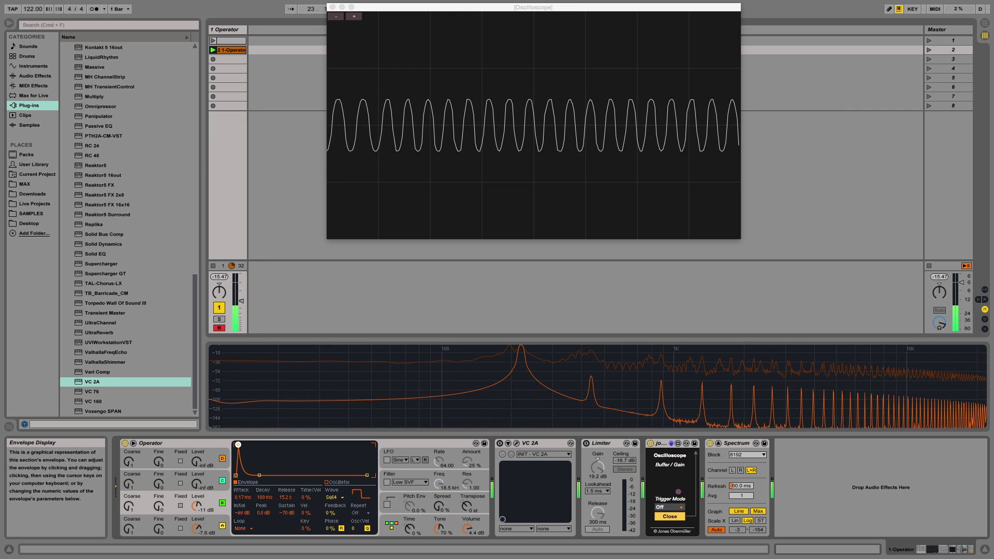
pyautogui.moveTo(238, 445); pyautogui.dragTo(236, 447)
pyautogui.press('space')
pyautogui.press('space')
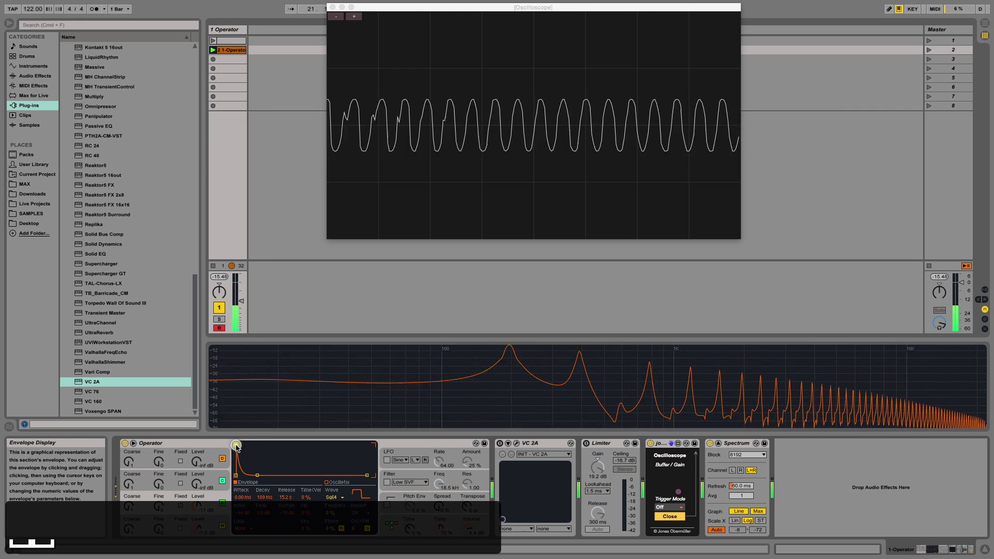
pyautogui.press('space')
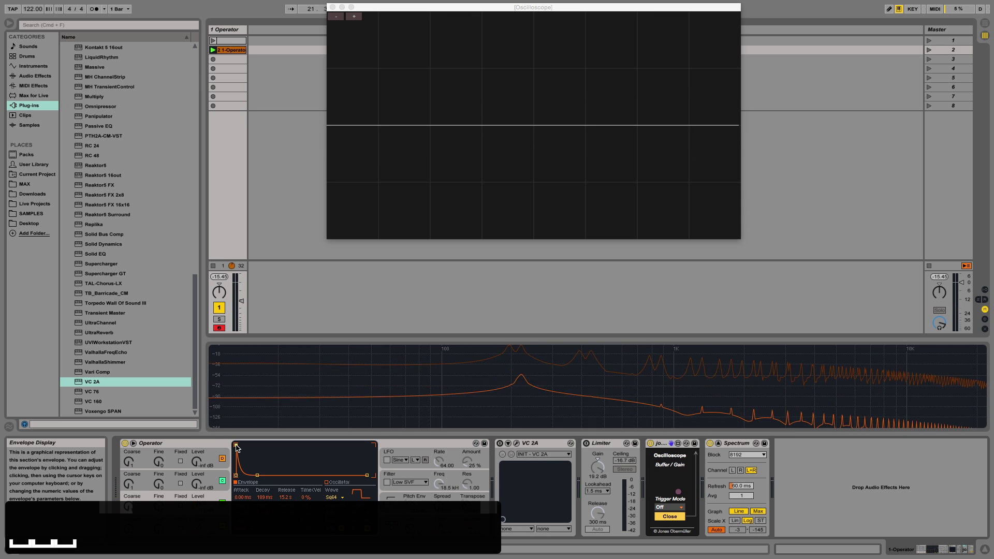